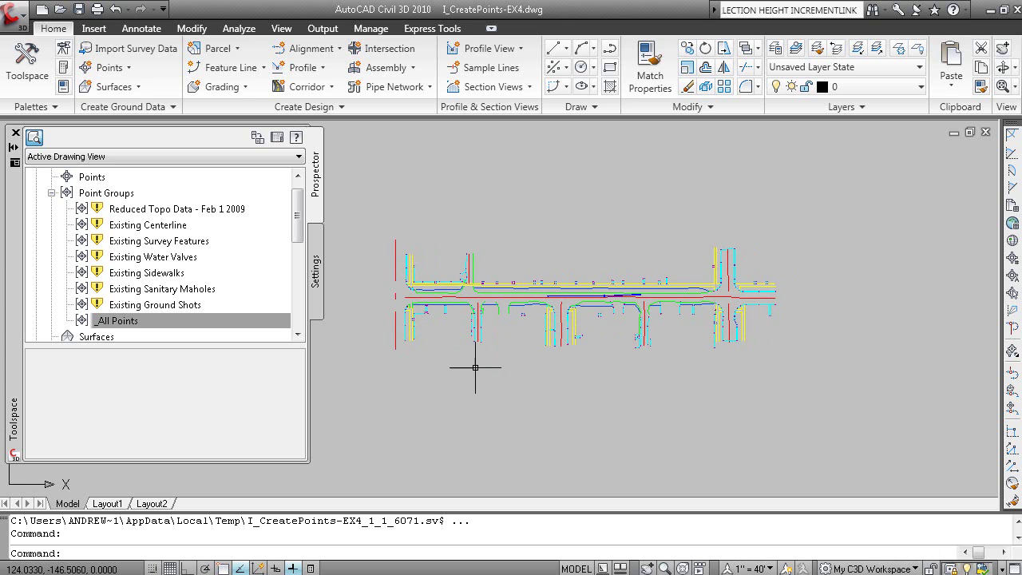
Open the point creation tools for the drawing's Points collection, review the available creation methods, and close the tools
left_click(51, 192)
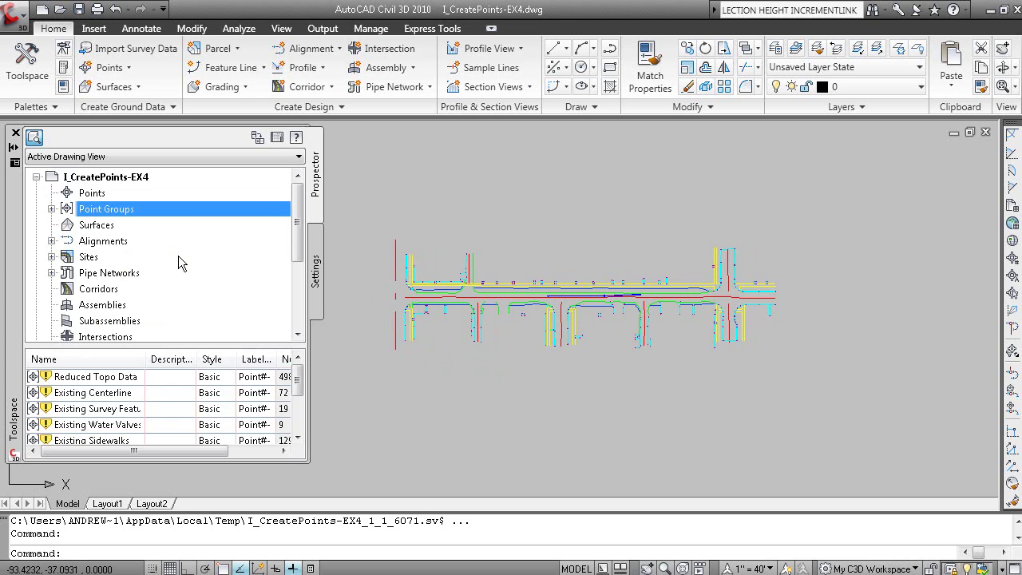
left_click(98, 200)
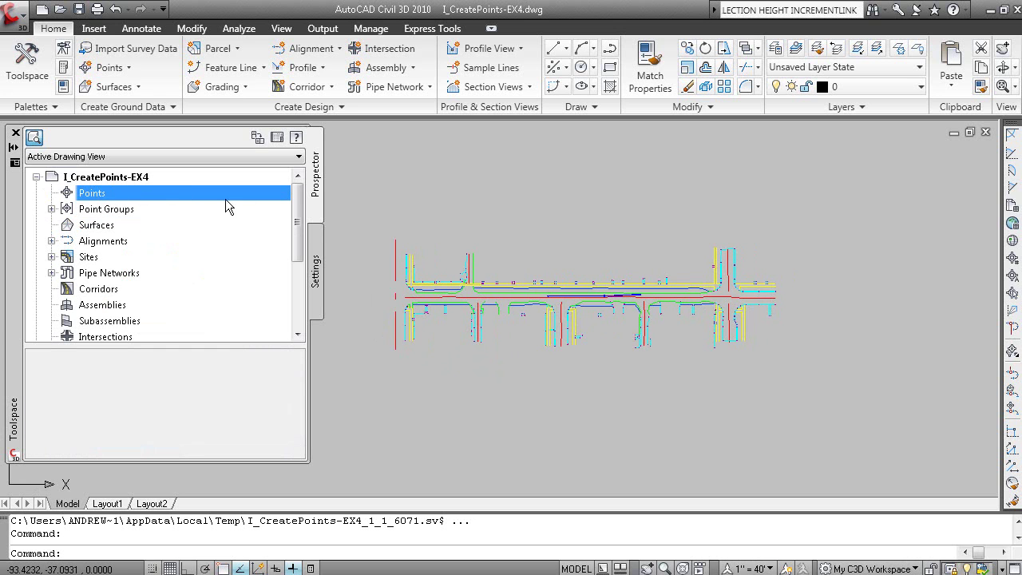
right_click(161, 191)
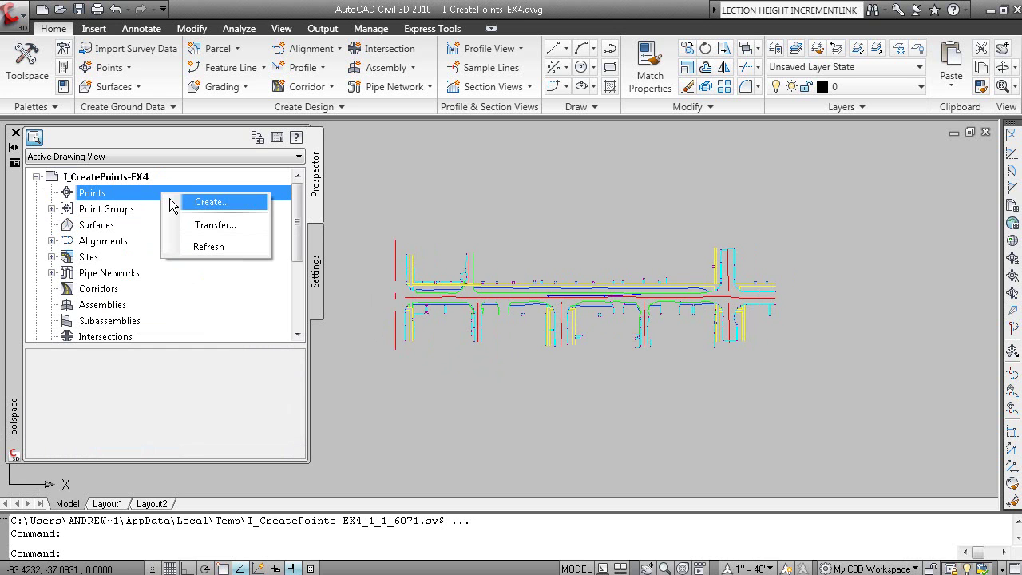
left_click(239, 203)
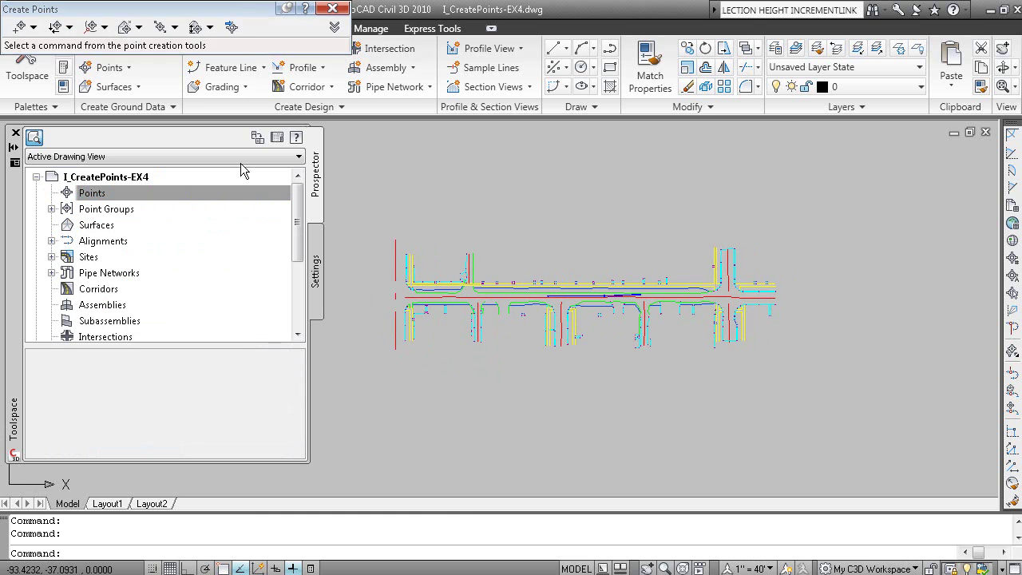
left_click_drag(239, 15, 685, 151)
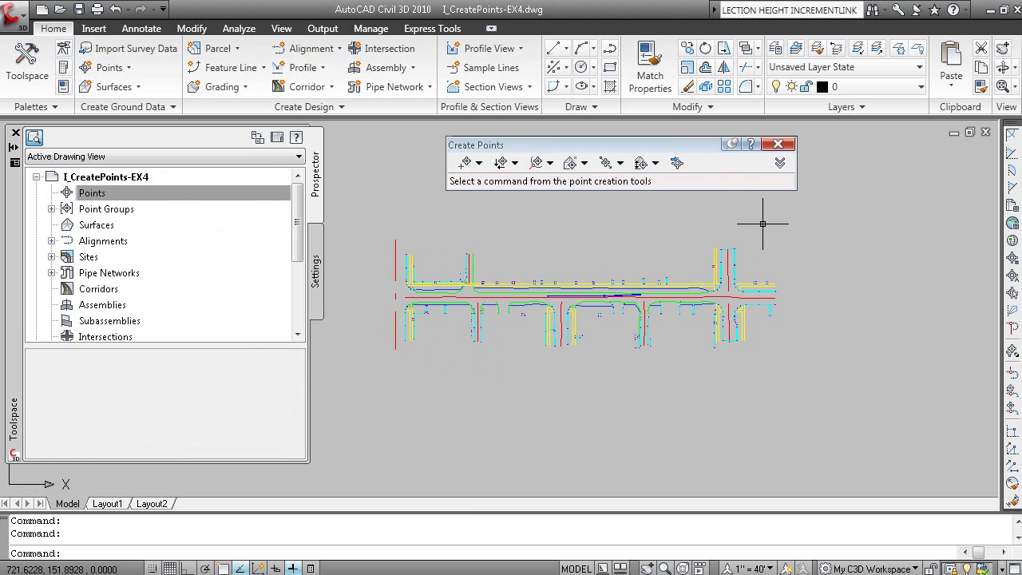
left_click(479, 162)
left_click(518, 161)
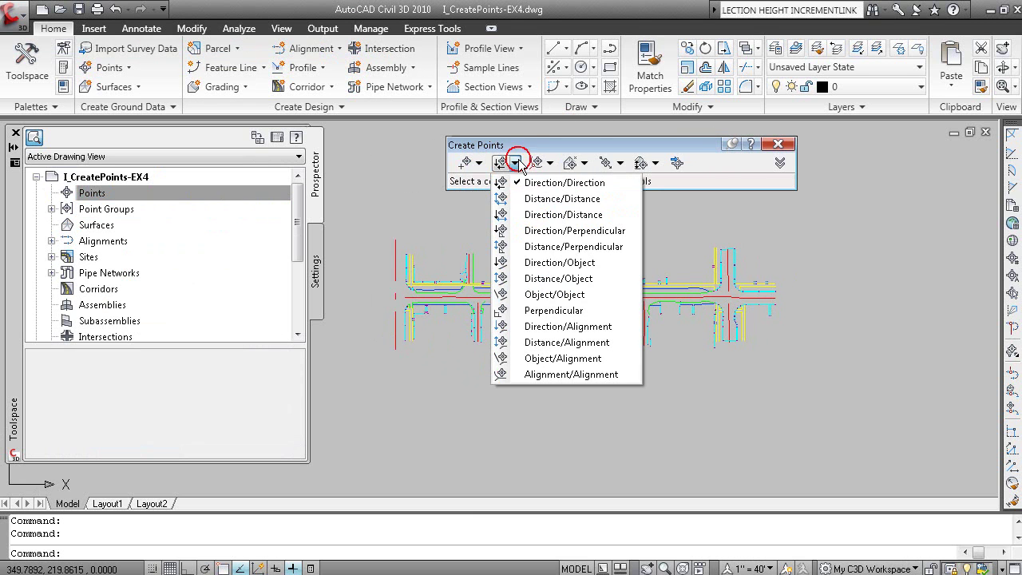
left_click(531, 142)
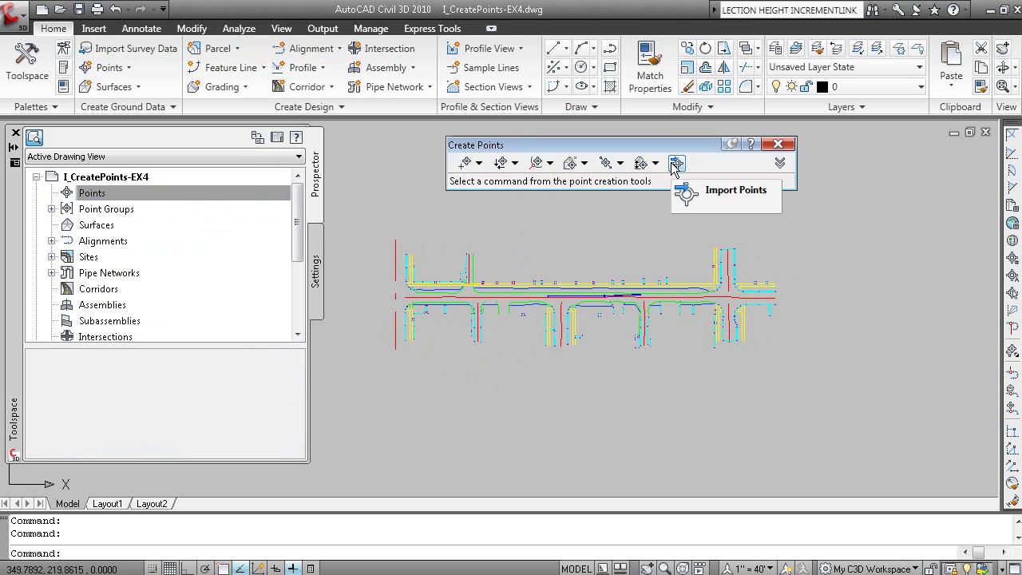
left_click(771, 144)
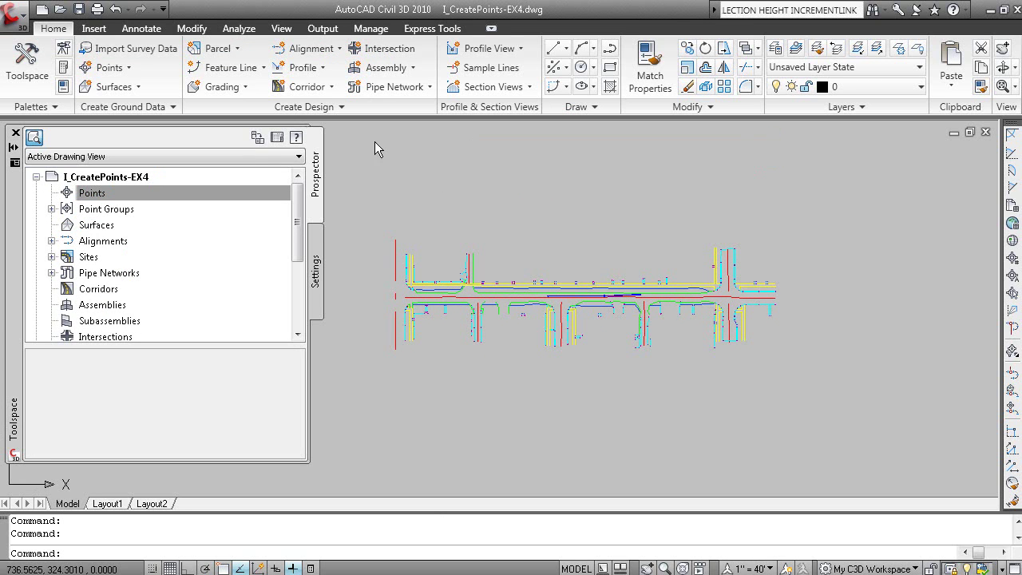
Open the point creation tools, start importing points, and set the import format to PNEZD (comma delimited)
left_click(126, 68)
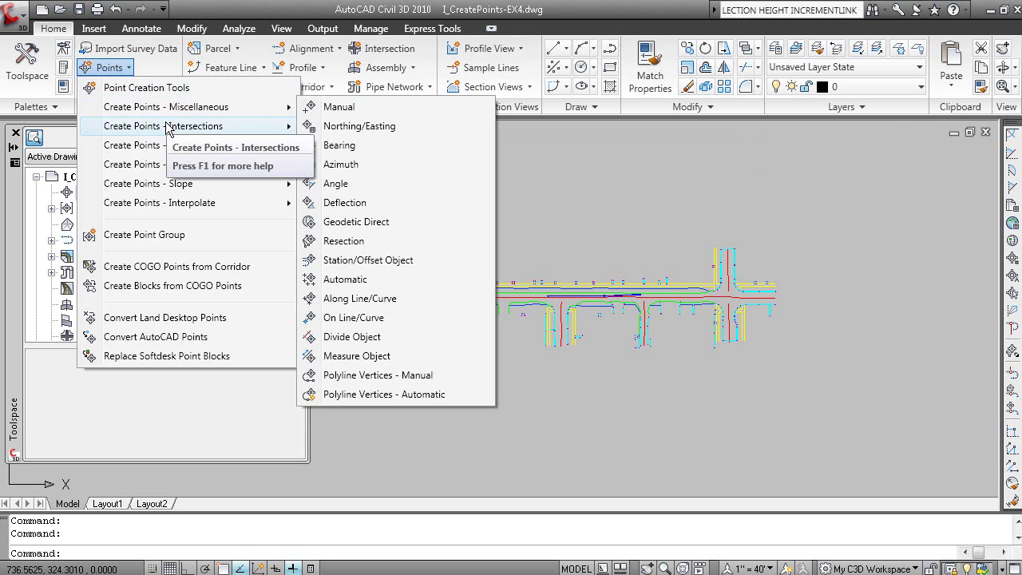
mouse_move(163, 130)
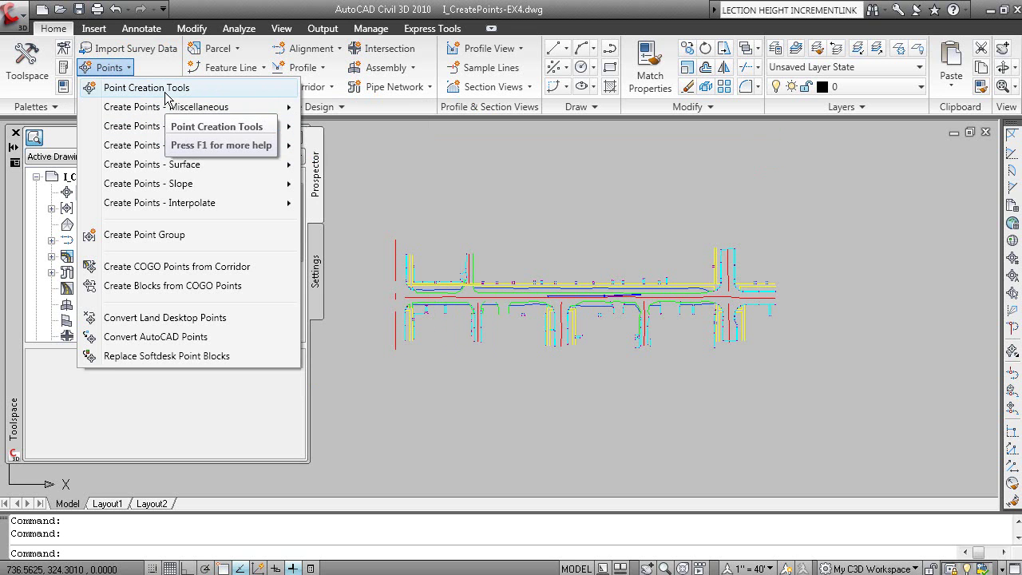
left_click(165, 89)
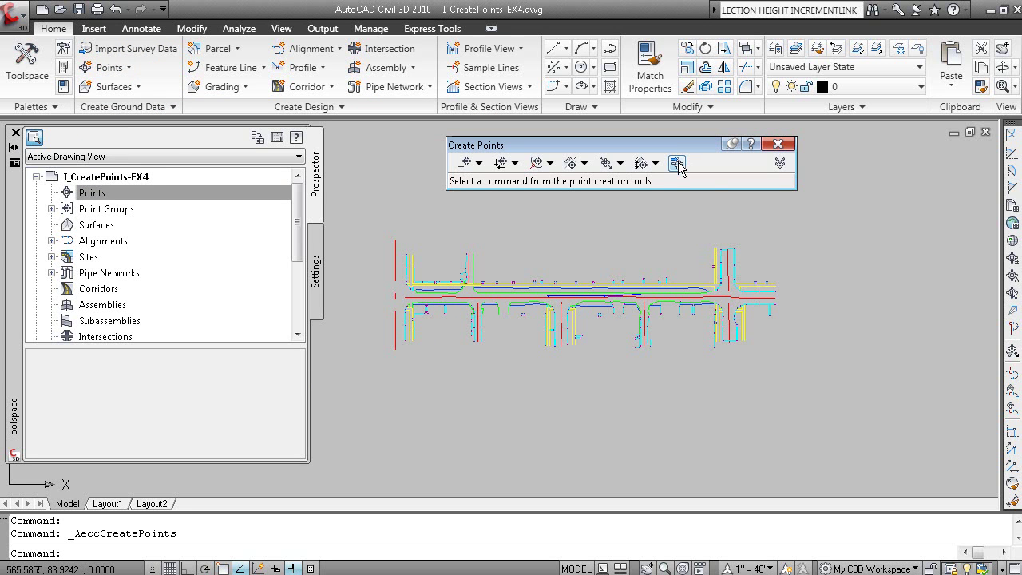
left_click(677, 164)
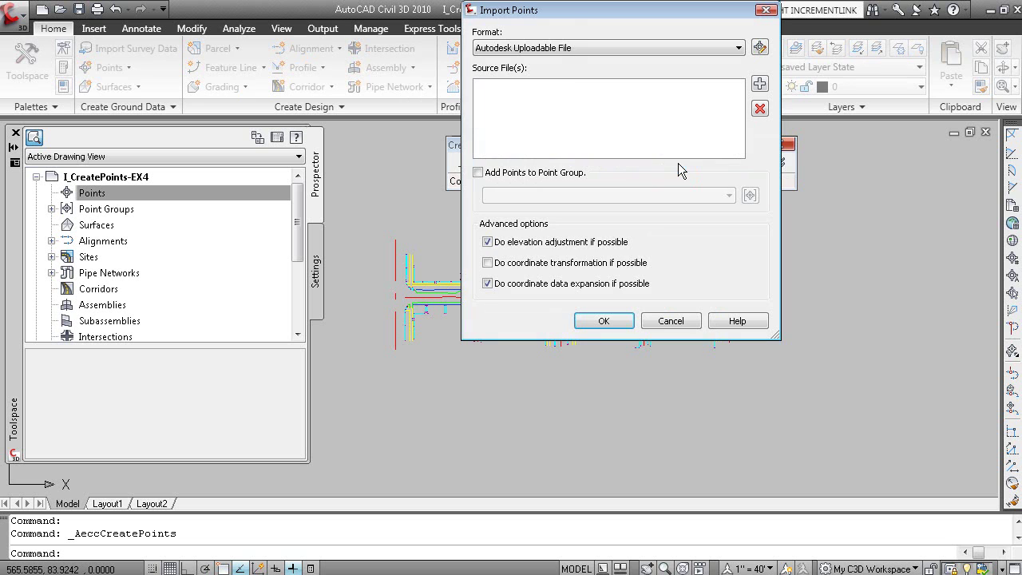
left_click_drag(570, 9, 582, 135)
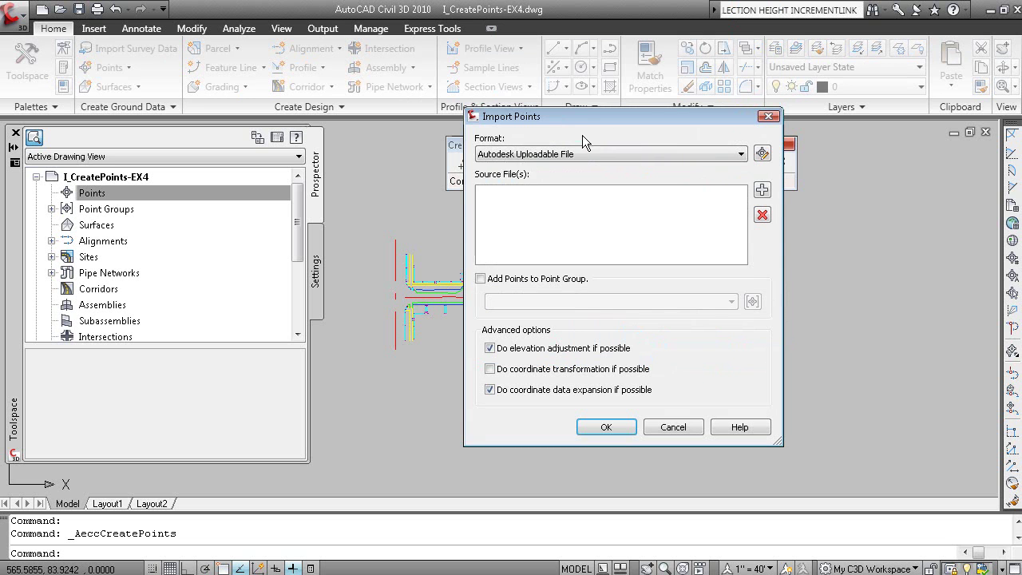
left_click(579, 151)
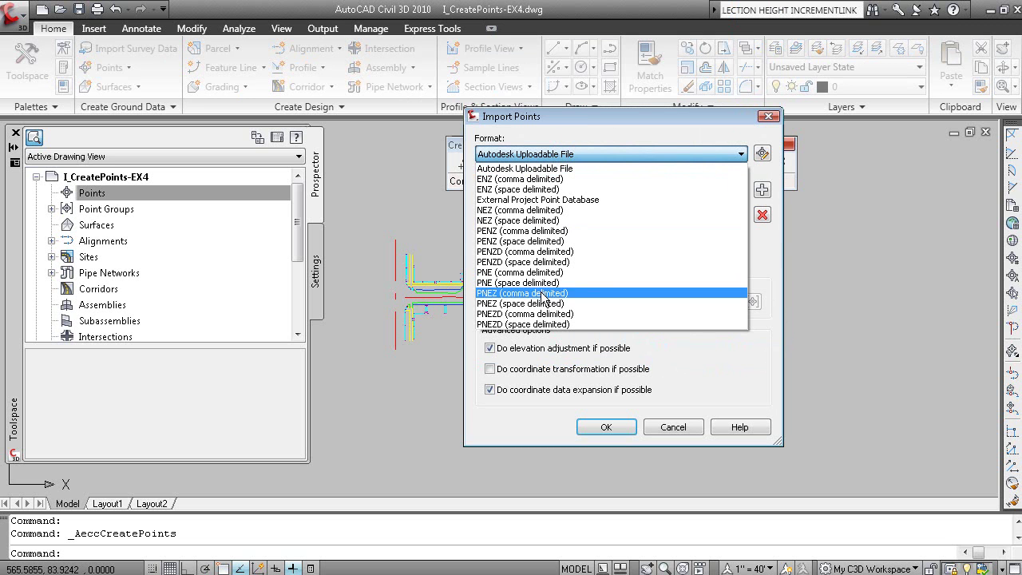
left_click(548, 314)
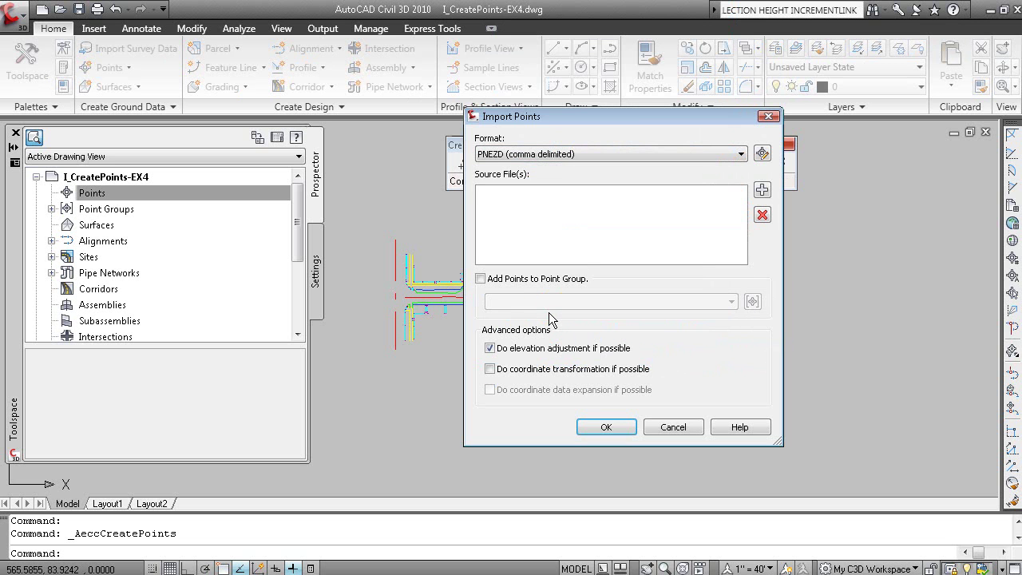
Switch to Windows Explorer, open I_topopoints.txt from the Unit2 "Lesson 2 - Creating Points" data folder, examine its column order and delimiter, and return to Civil 3D
key("super")
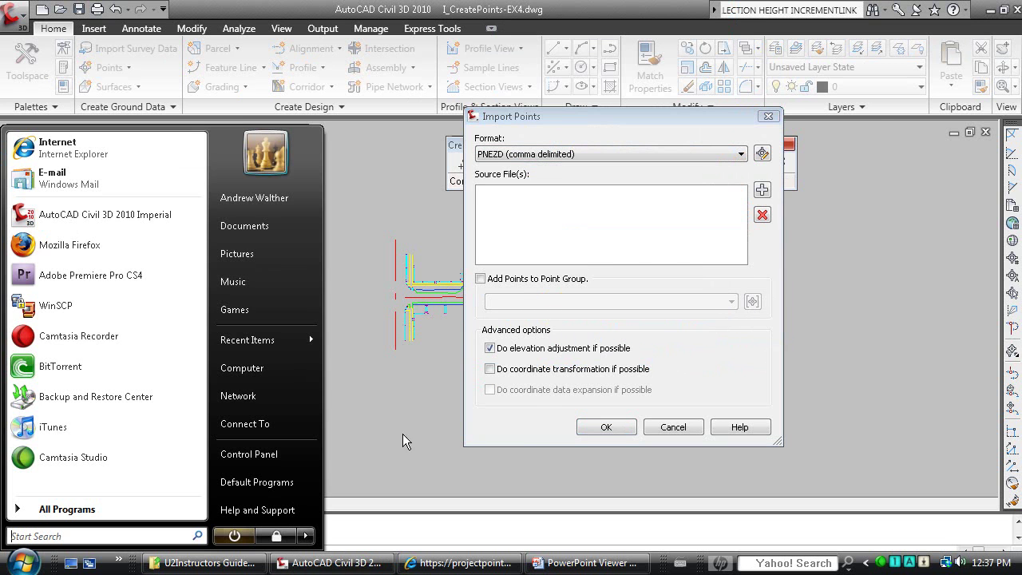
left_click(237, 565)
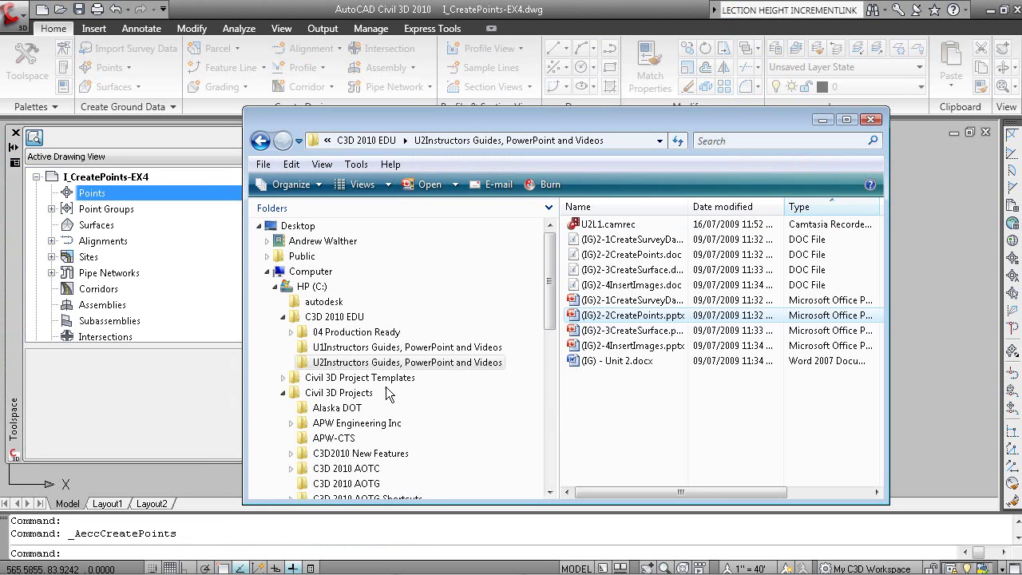
left_click(352, 333)
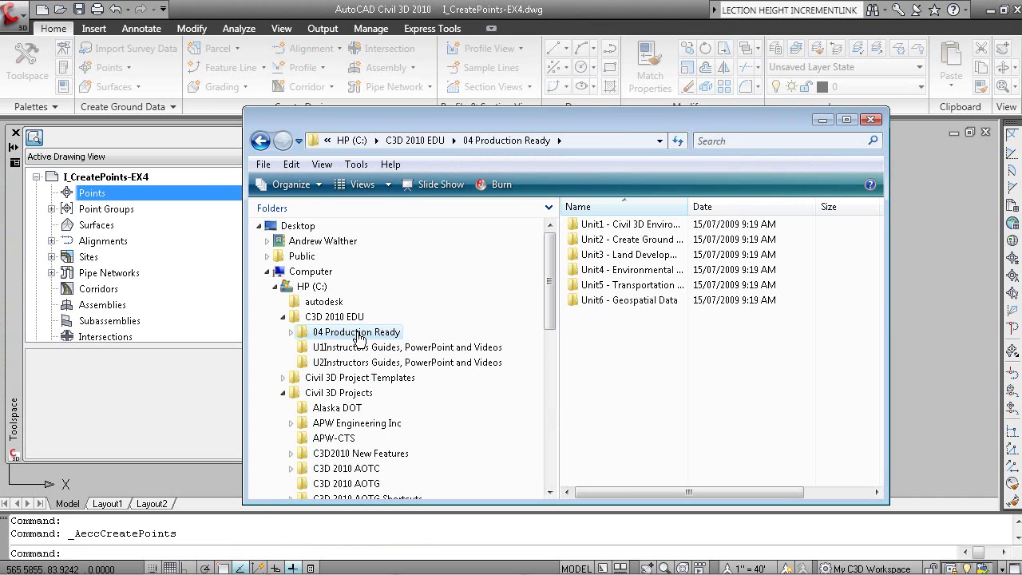
double_click(660, 241)
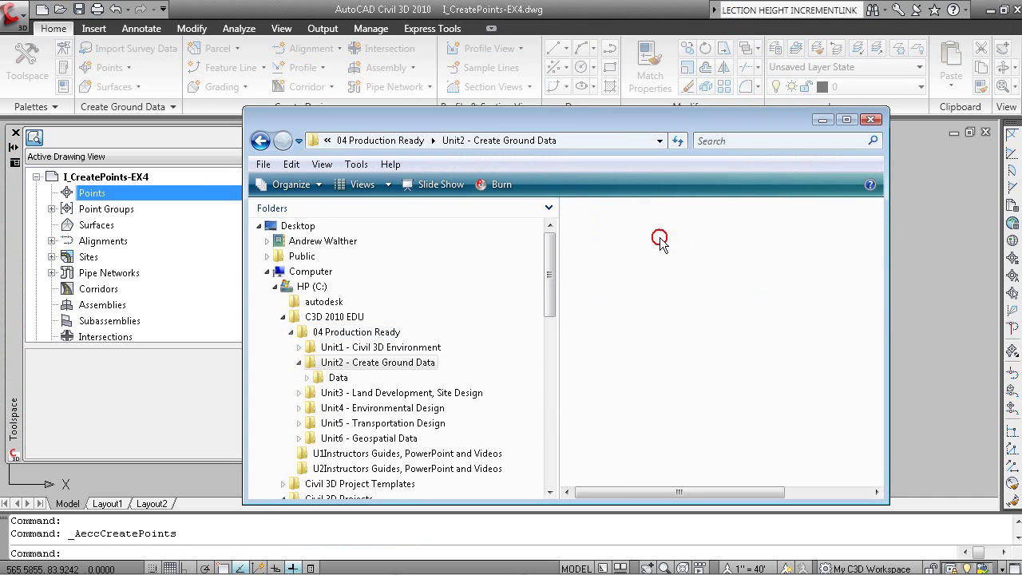
double_click(590, 224)
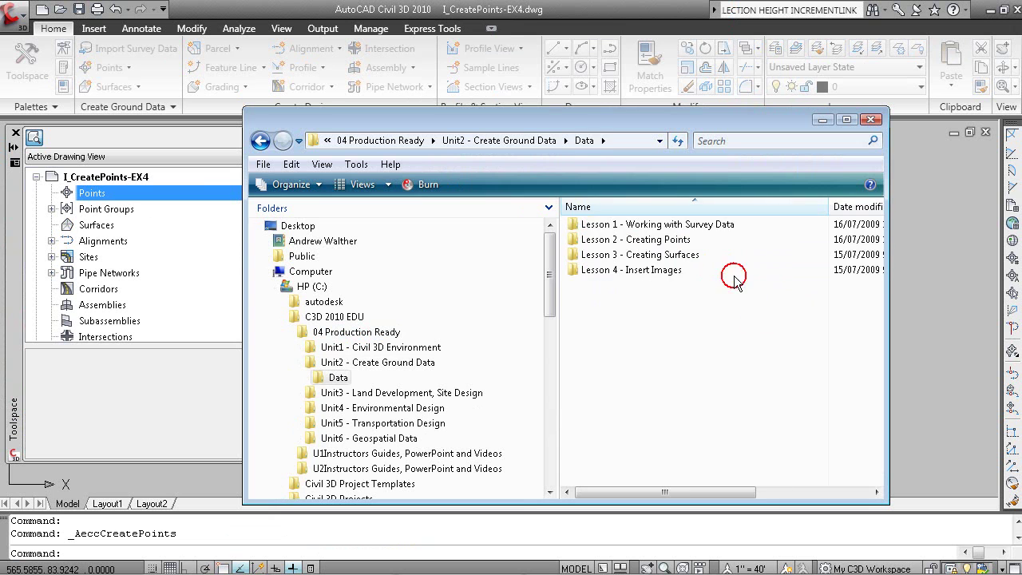
double_click(663, 239)
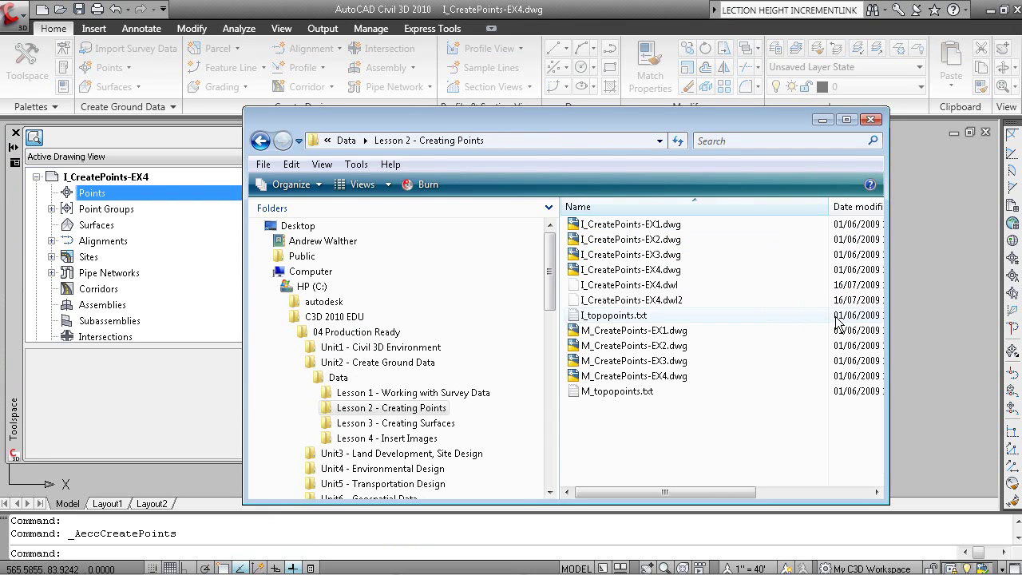
double_click(613, 316)
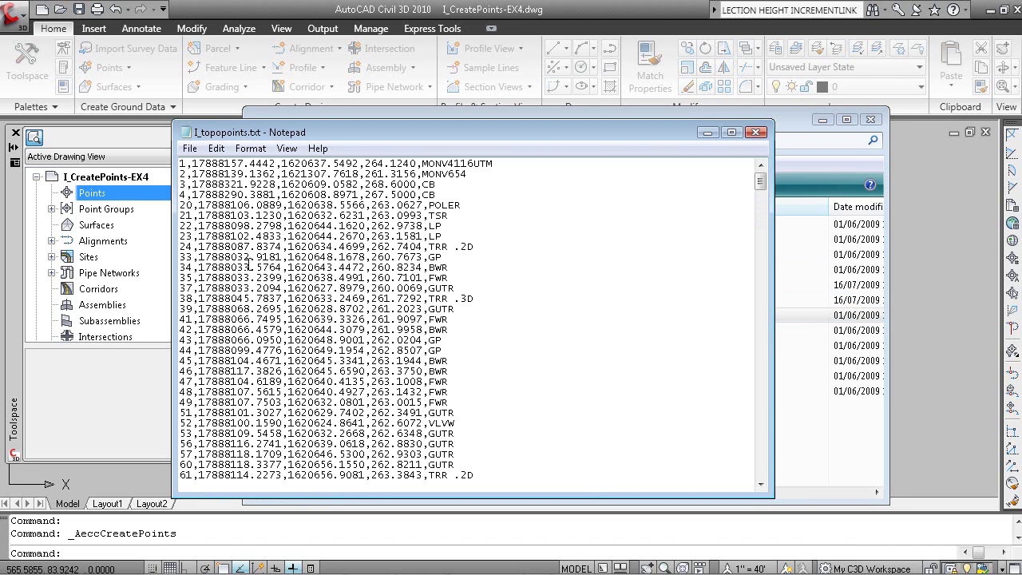
left_click(757, 134)
left_click(922, 216)
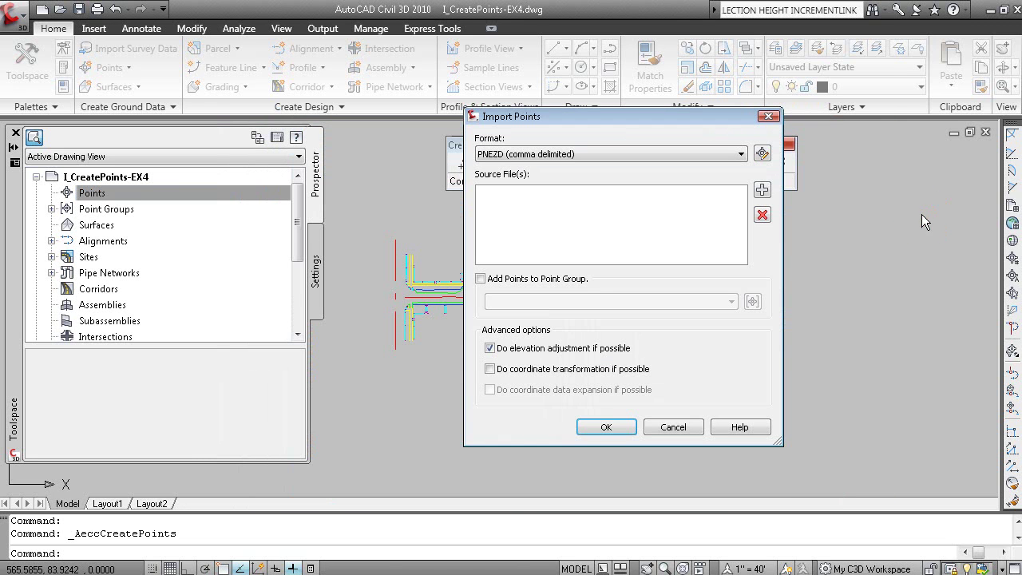
Add I_topopoints.txt from the Unit2 "Lesson 2 - Creating Points" data folder as the source file and import its points
left_click(762, 189)
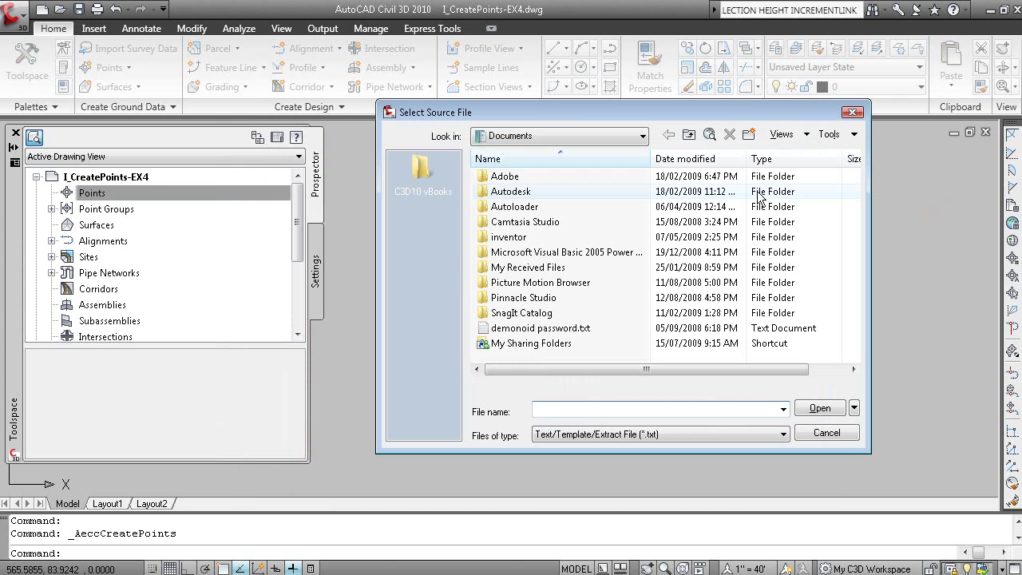
left_click(642, 136)
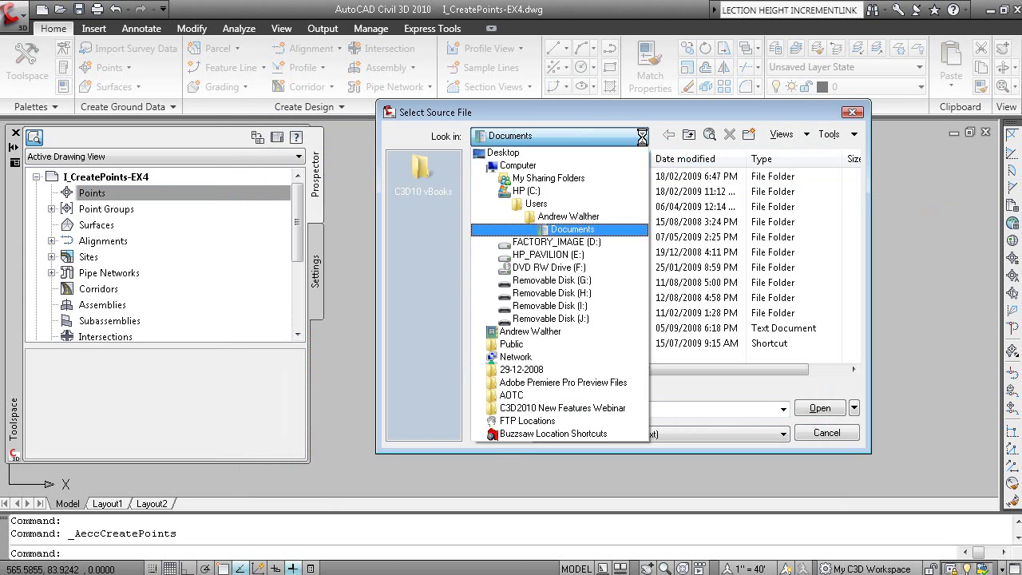
double_click(548, 193)
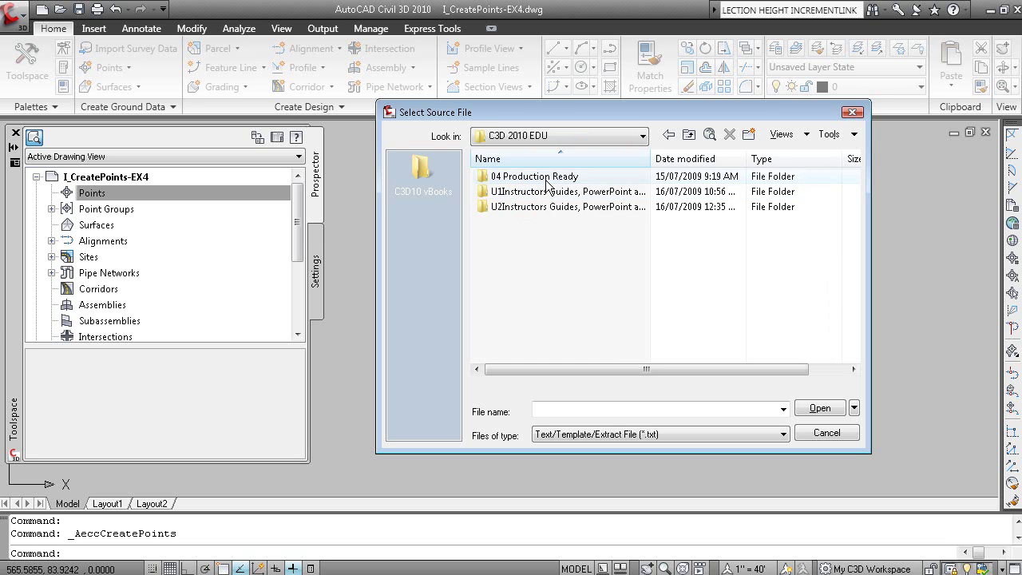
double_click(543, 177)
double_click(548, 192)
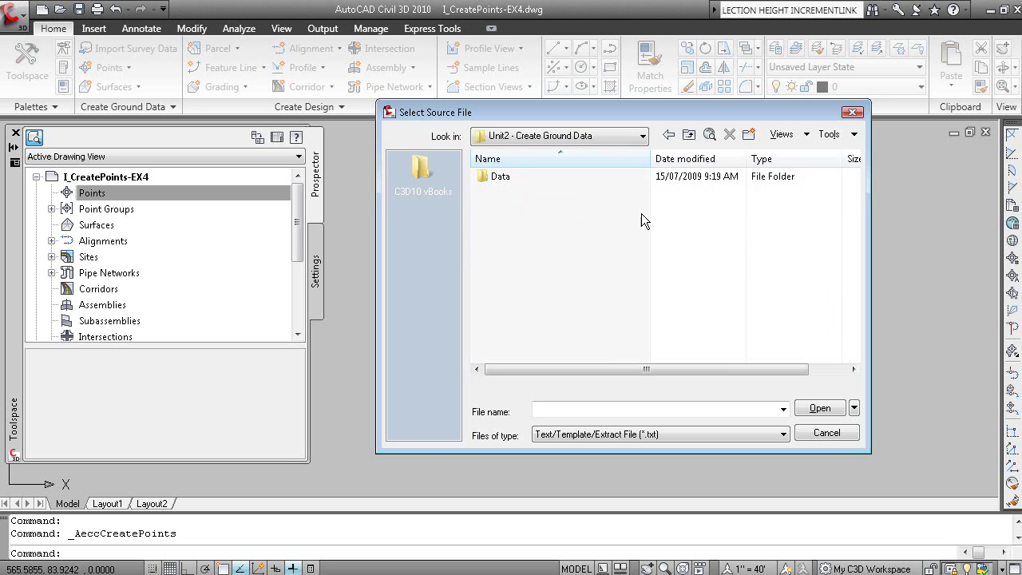
double_click(491, 177)
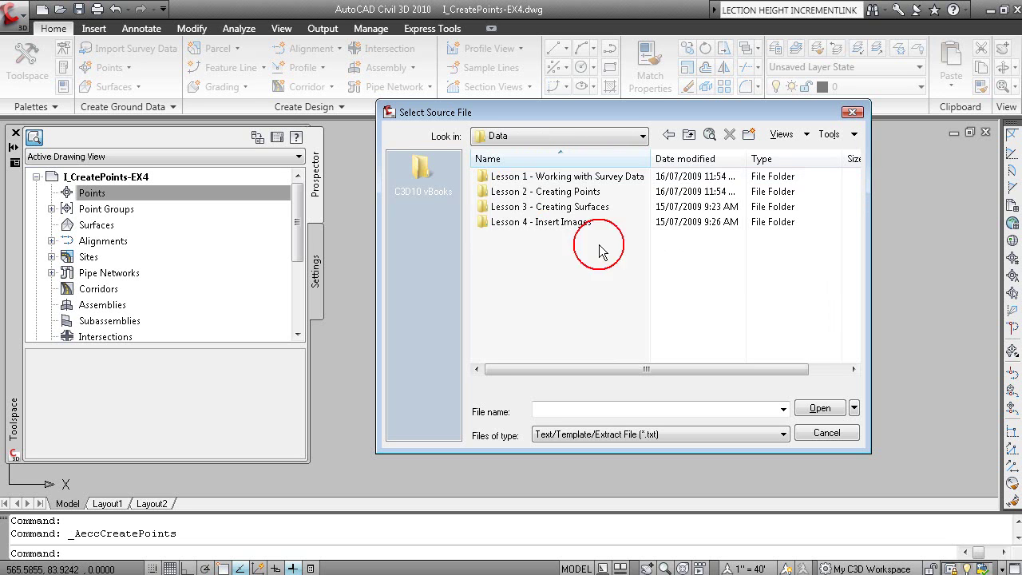
double_click(558, 193)
left_click(547, 176)
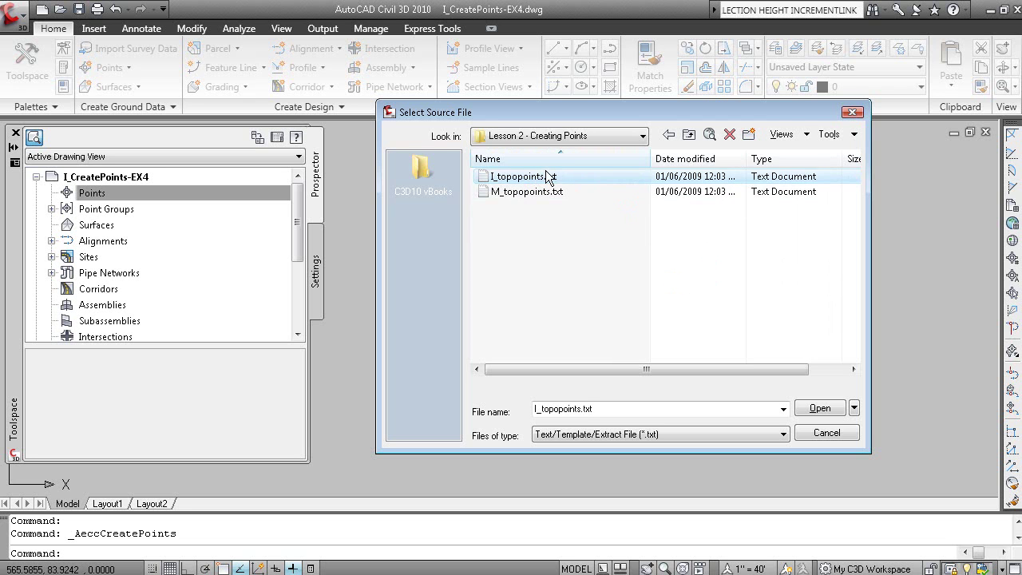
left_click(819, 408)
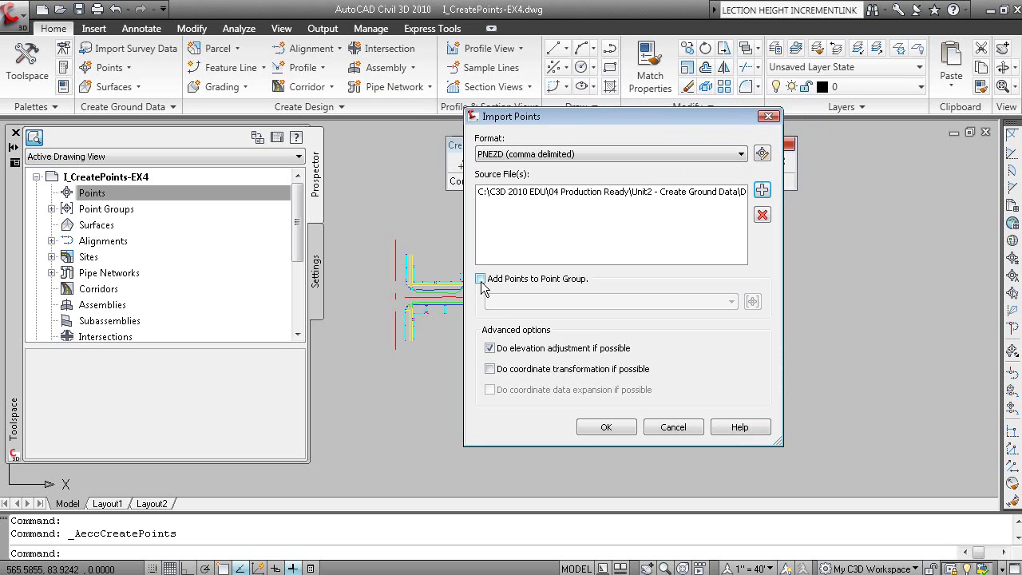
left_click(617, 430)
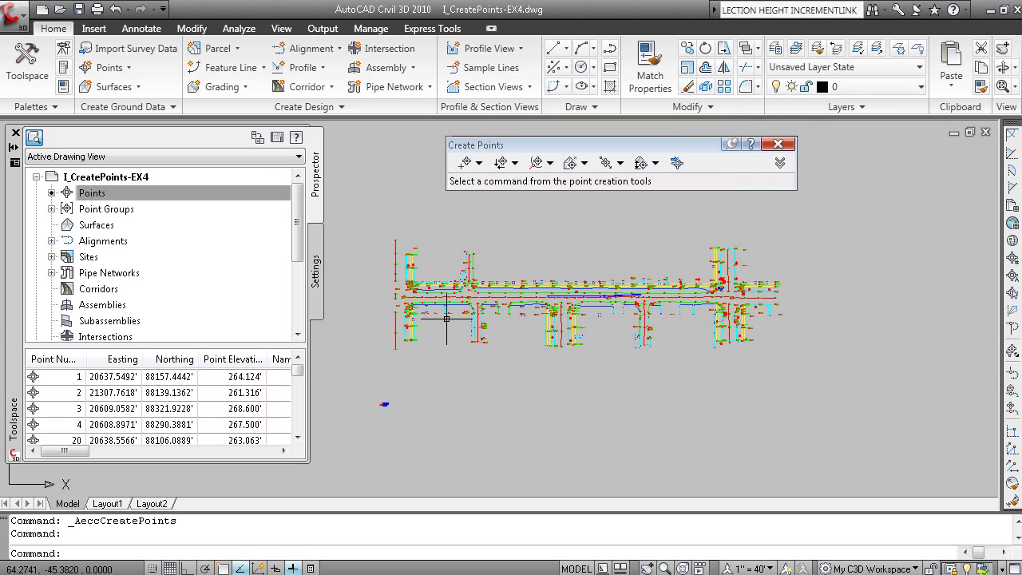
Enlarge the list of imported points to include the raw descriptions and sort it by point number in descending order
scroll(492, 302, "up", 4)
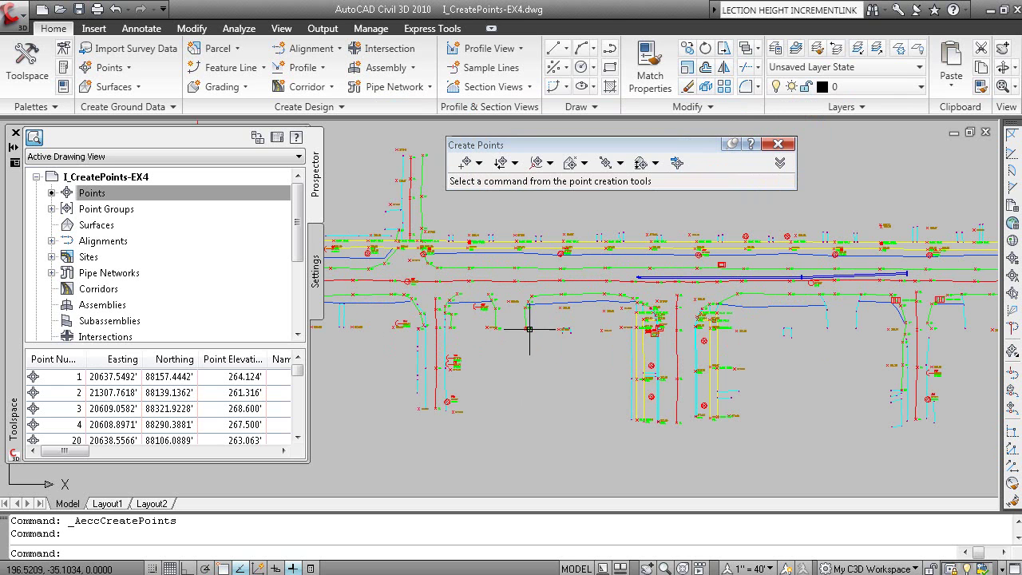
mouse_move(543, 342)
middle_mouse_down()
mouse_move(591, 365)
mouse_move(678, 365)
middle_mouse_up()
left_click_drag(259, 345, 246, 272)
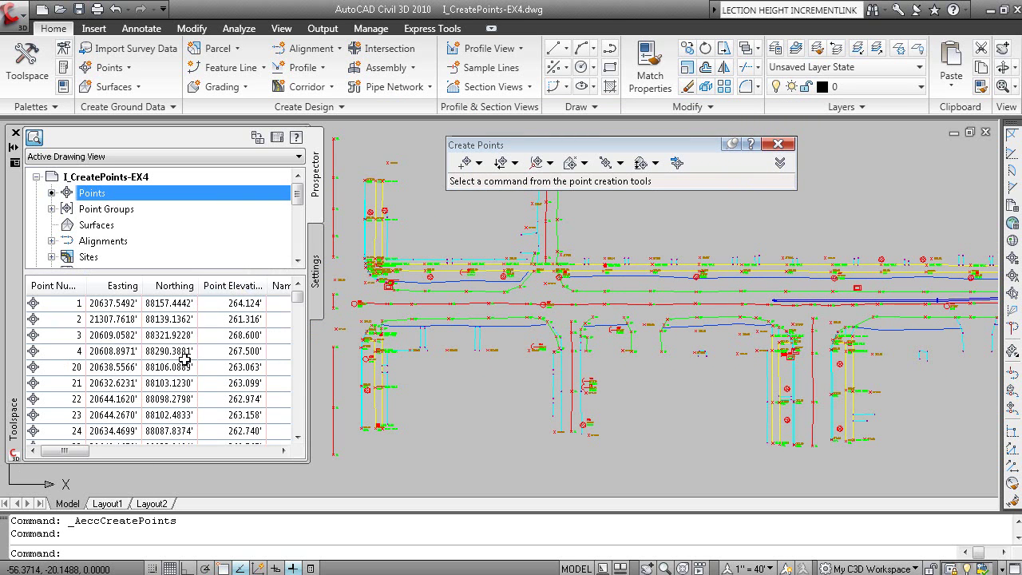
left_click_drag(308, 388, 399, 381)
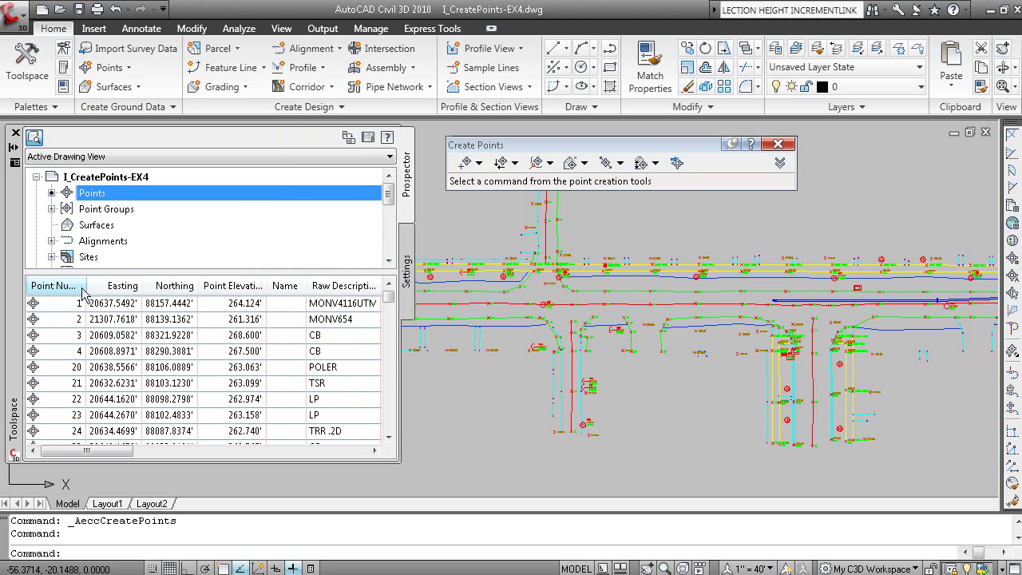
left_click(50, 285)
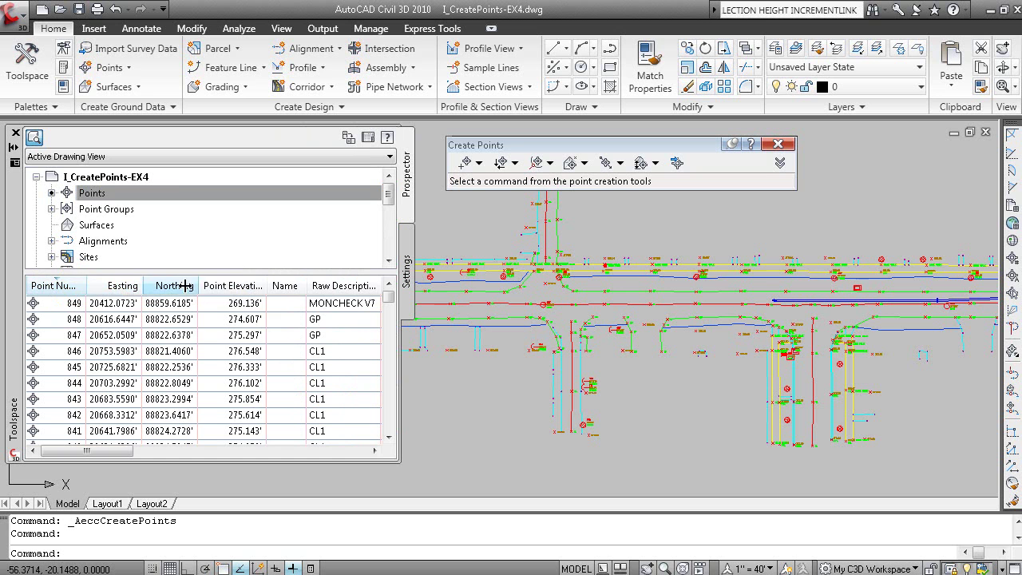
Sort the point list by elevation in descending order and by raw description in ascending order, and browse to the GUTR points
left_click(217, 288)
left_click(215, 289)
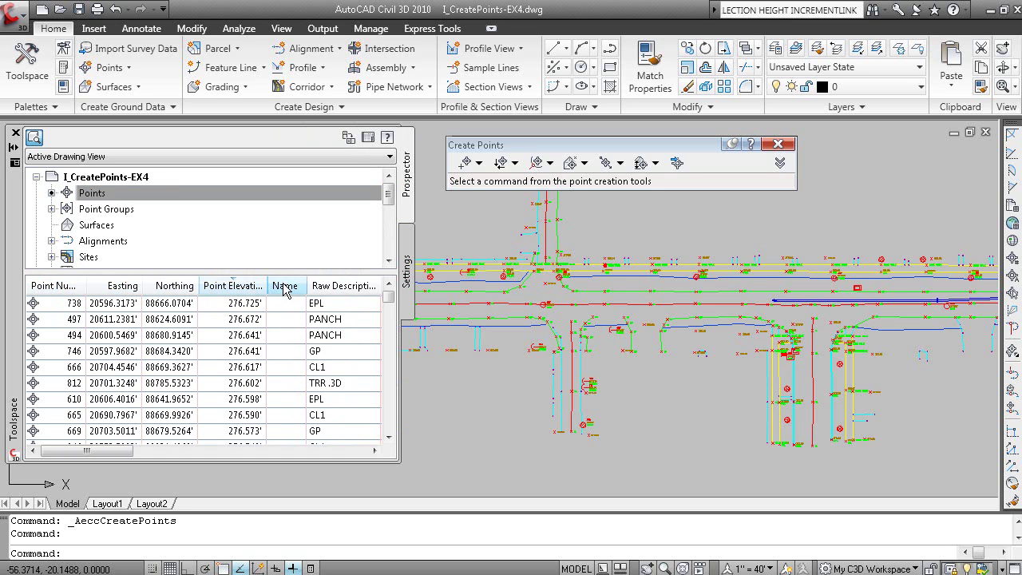
left_click(337, 287)
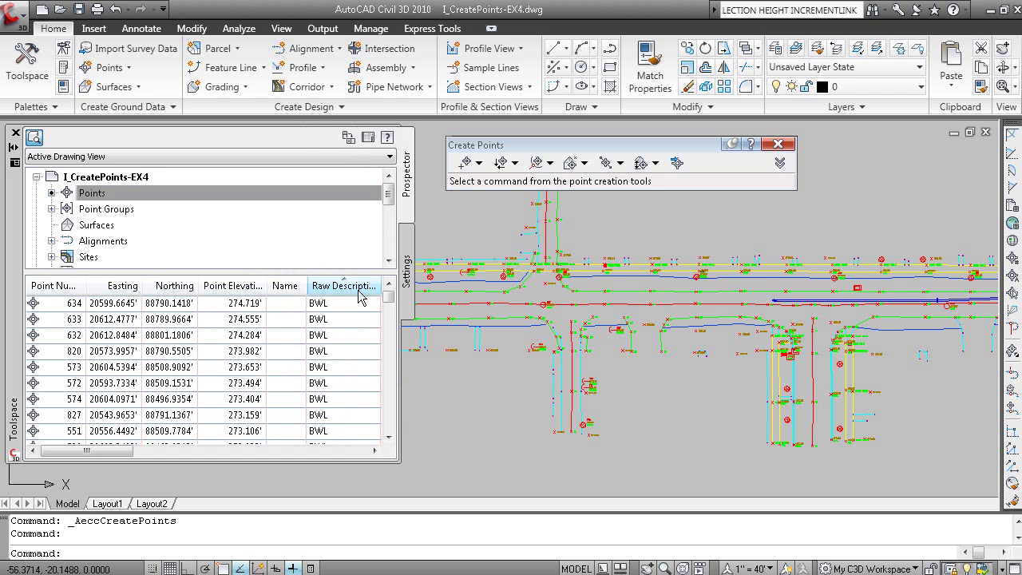
left_click_drag(388, 297, 399, 410)
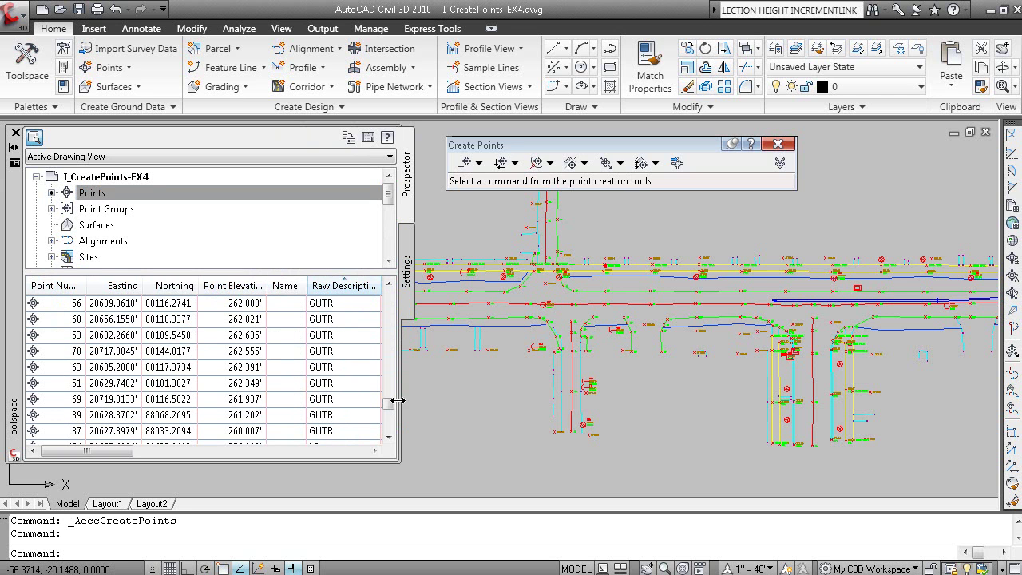
Close the point creation tools and zoom the drawing to GUTR point 70 from the point list
left_click(779, 143)
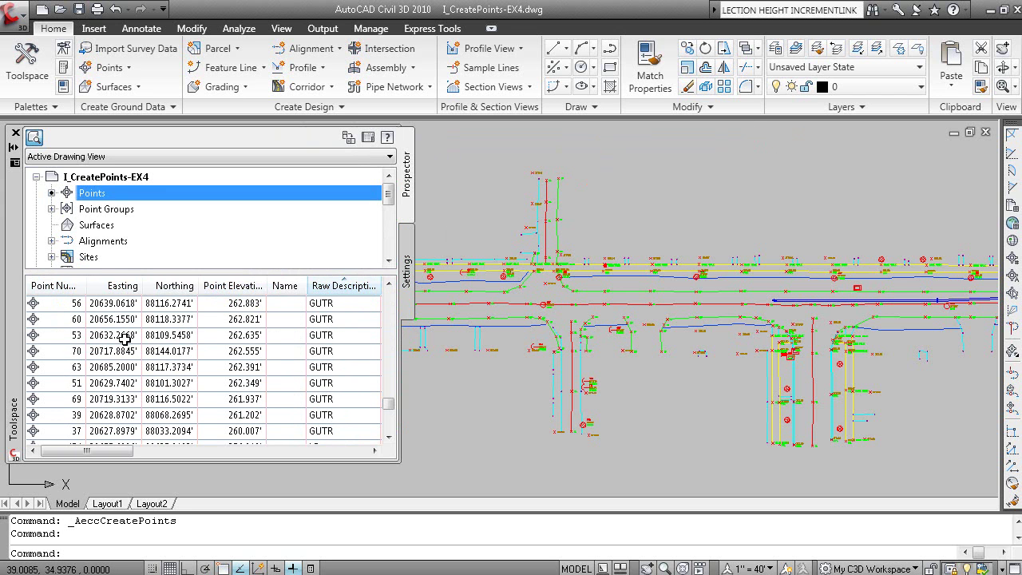
right_click(67, 352)
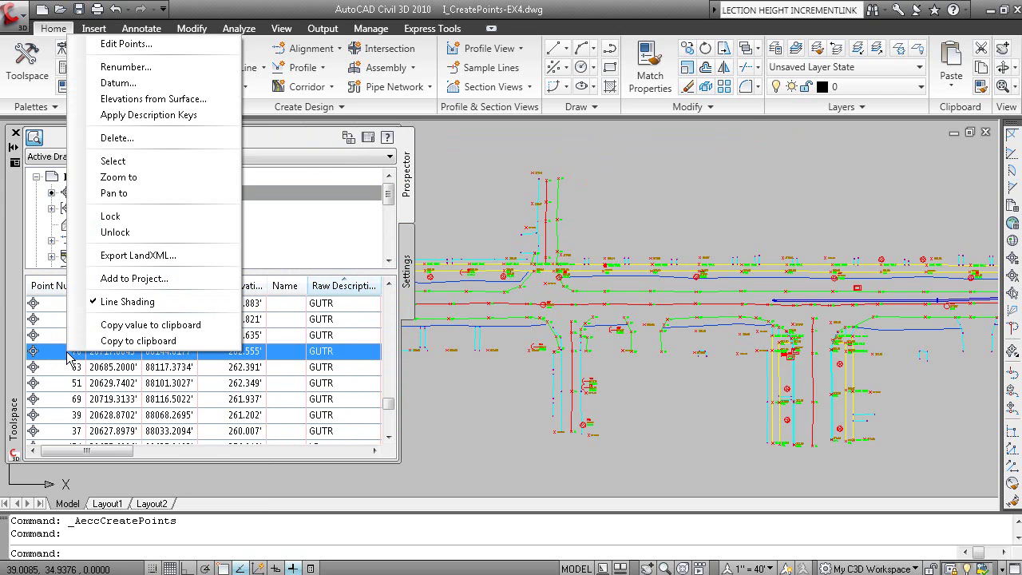
left_click(158, 179)
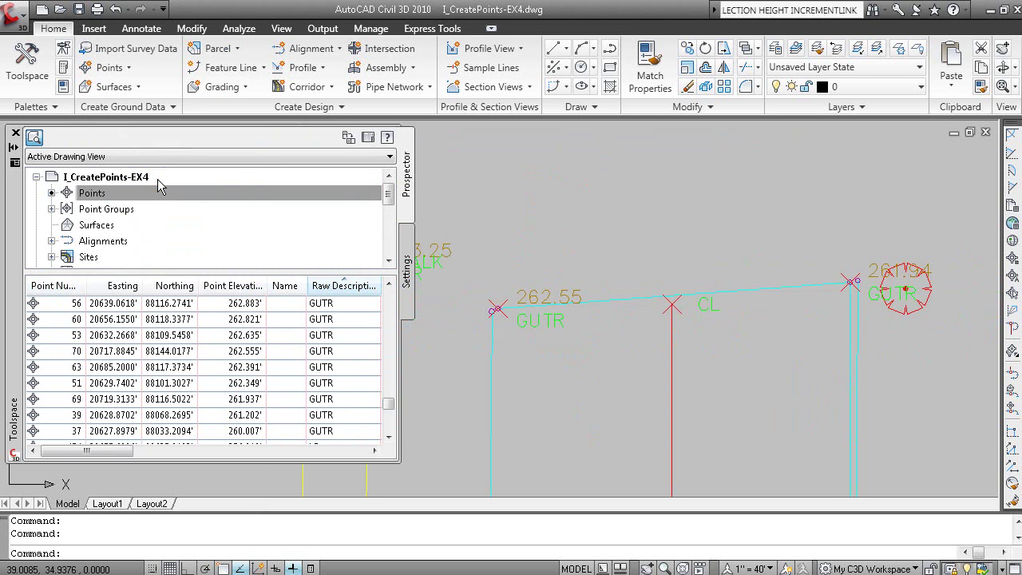
middle_click_drag(560, 356, 644, 360)
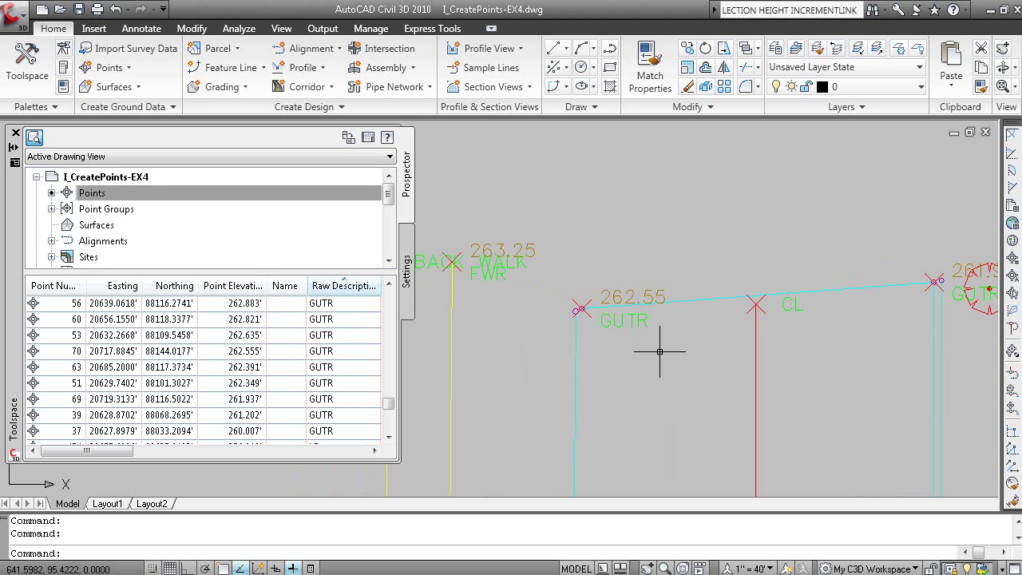
Edit point 70 in the drawing to use the Point#-Elevation-Description label style, widening the Point Label Style column, and close the editor
left_click(613, 316)
right_click(504, 345)
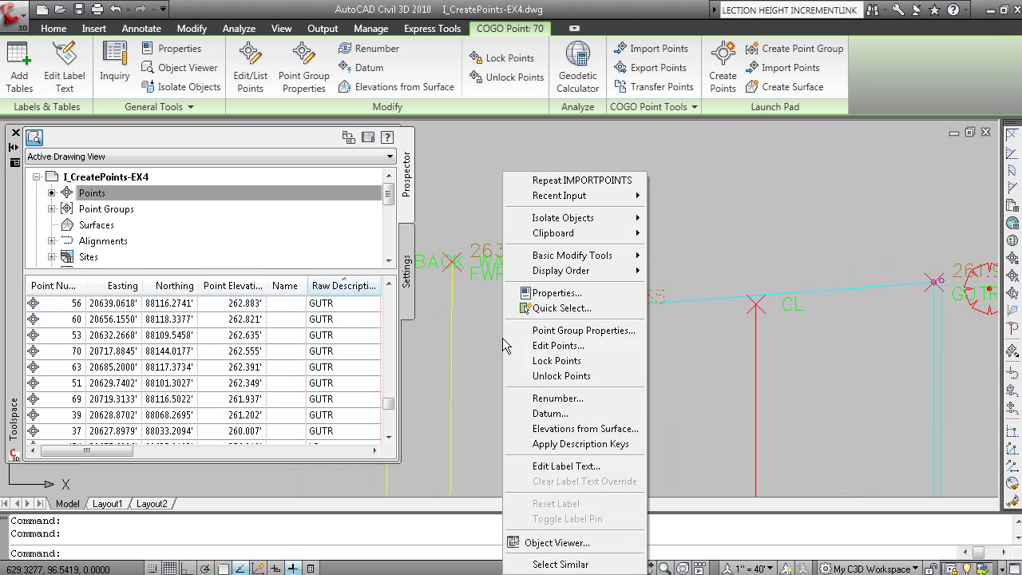
left_click(604, 345)
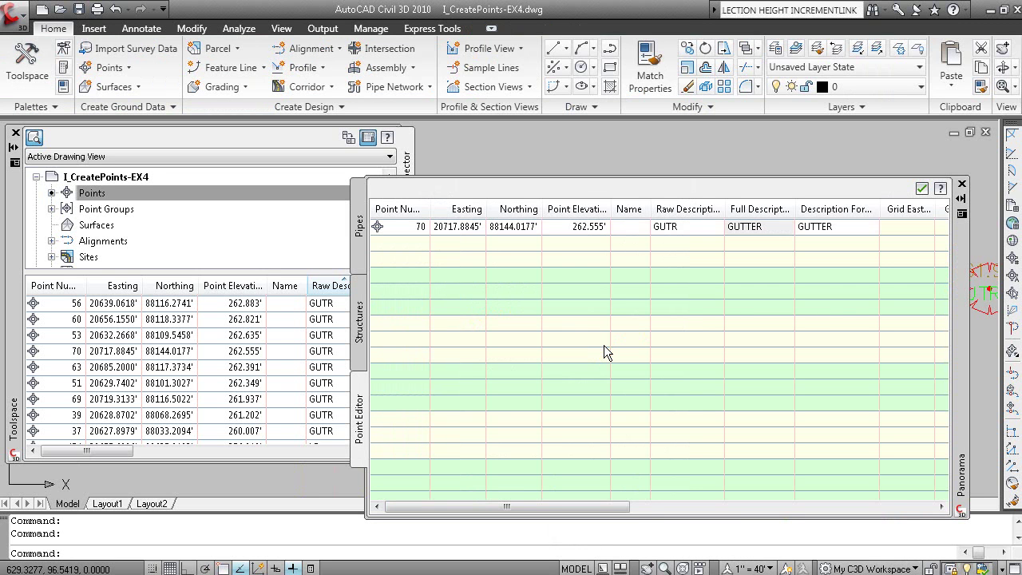
left_click_drag(603, 501, 848, 506)
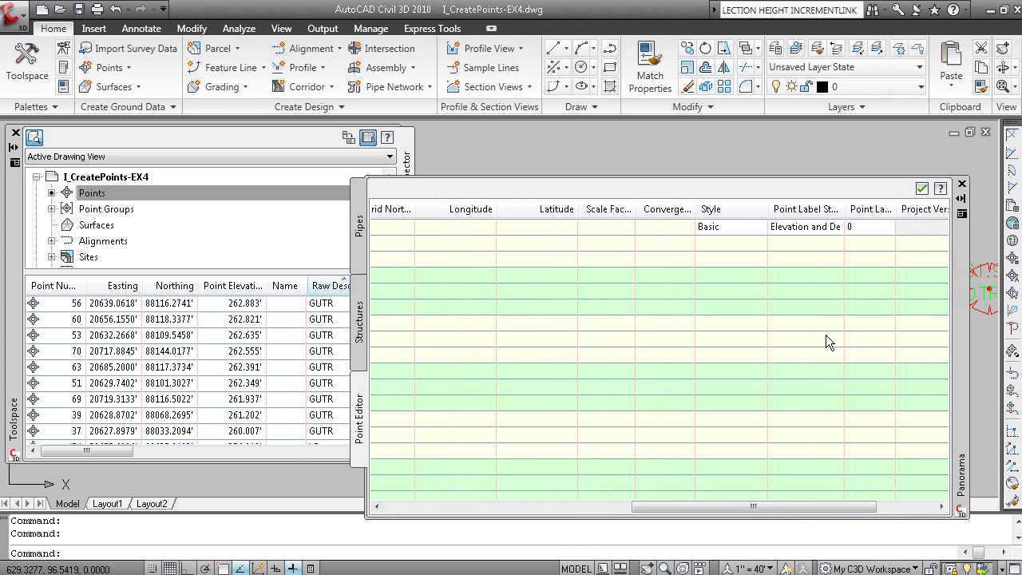
double_click(844, 208)
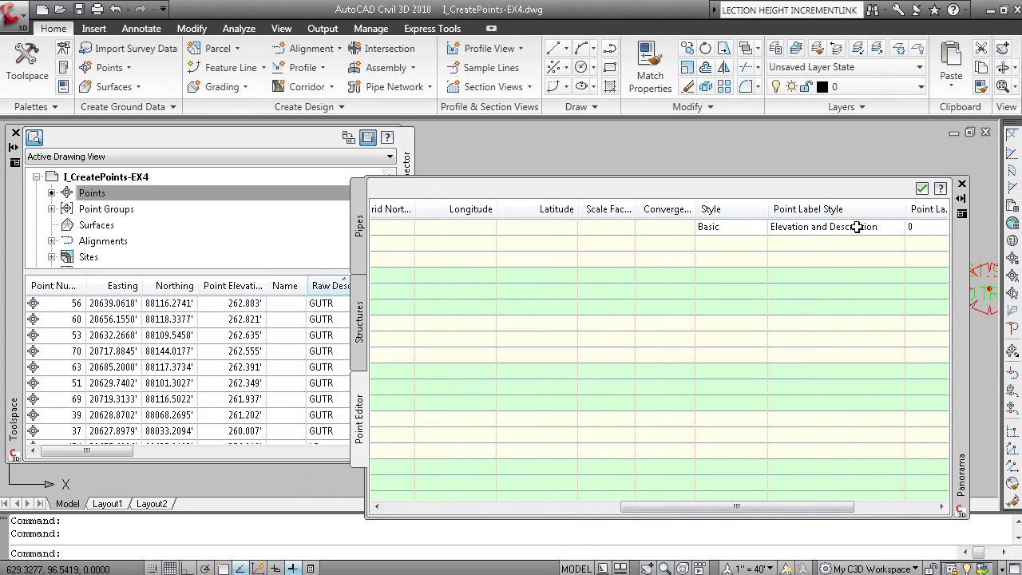
double_click(856, 226)
left_click(356, 272)
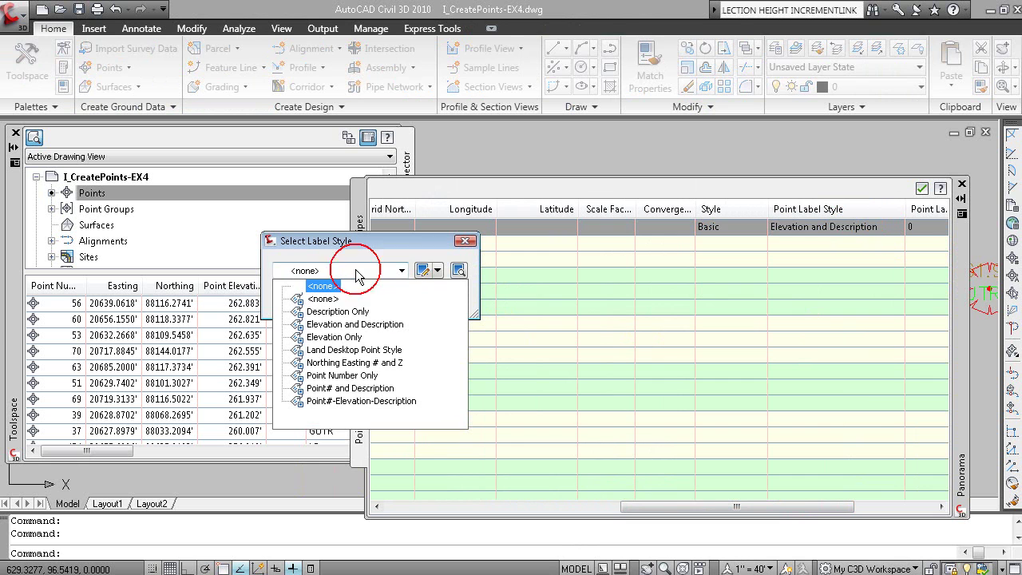
left_click(345, 401)
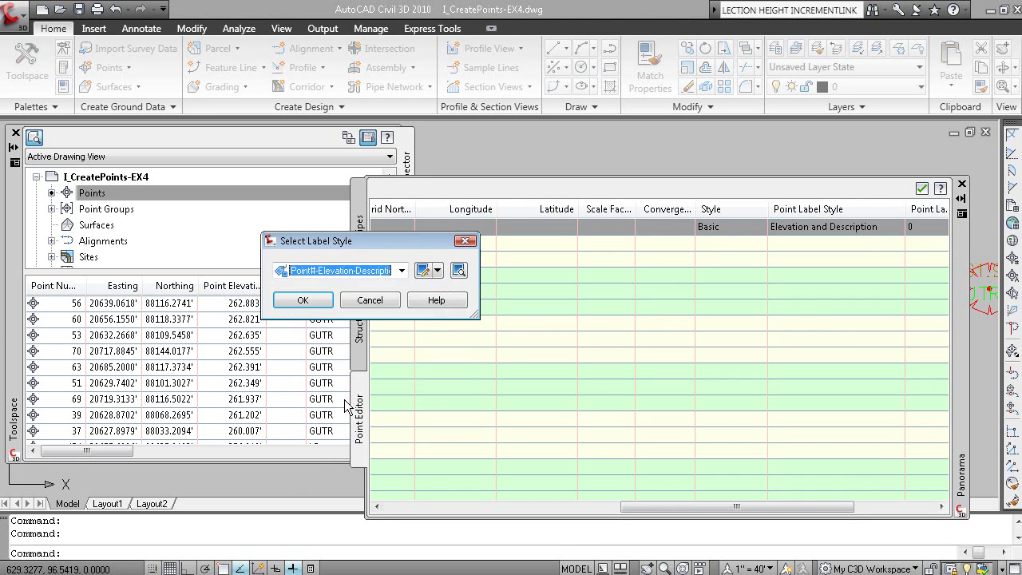
left_click(304, 300)
left_click(961, 184)
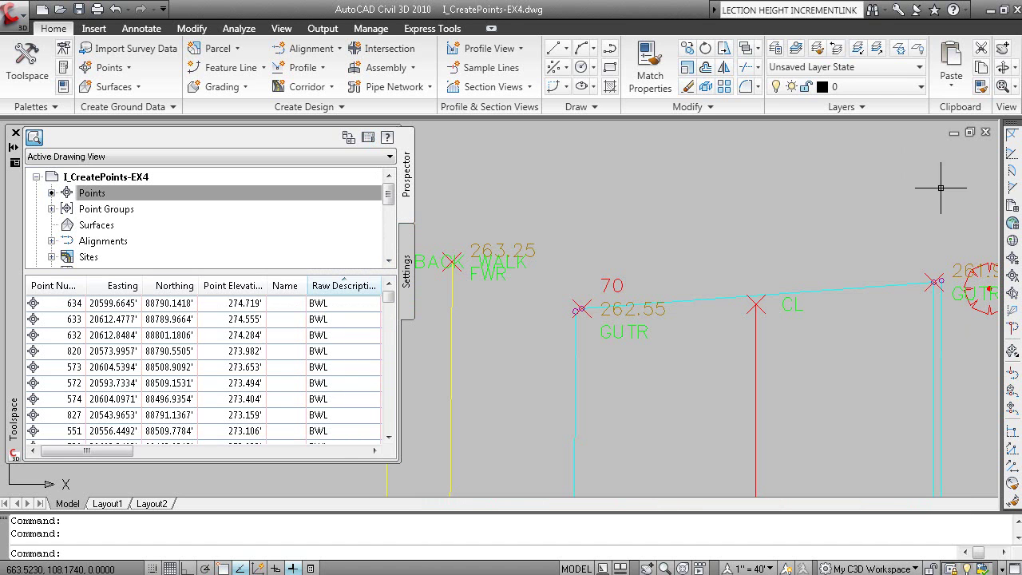
left_click(638, 334)
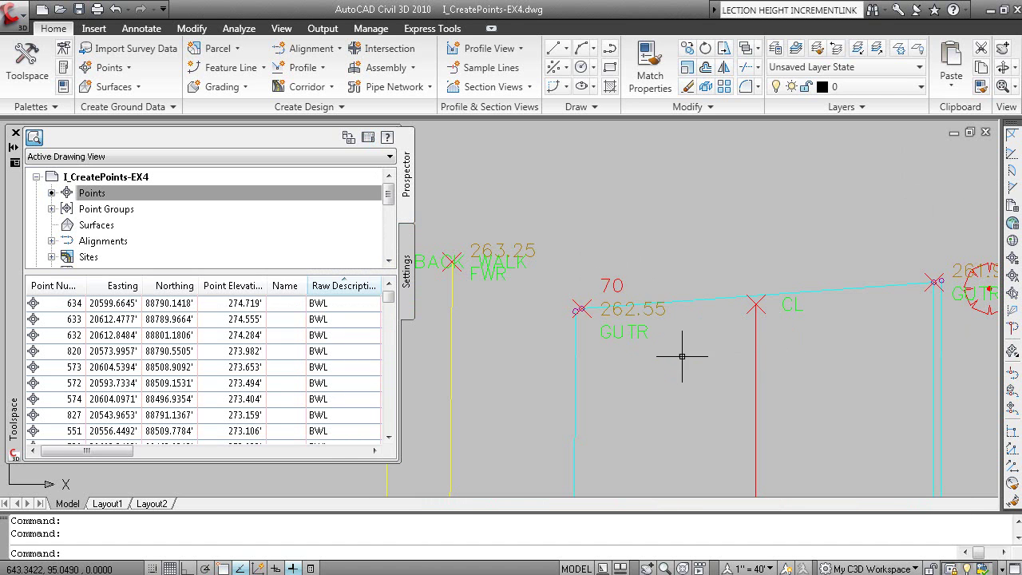
View the whole road survey, read the Create Description Keys slide in the presentation, and return to Civil 3D
scroll(678, 355, "down", 6)
scroll(675, 354, "down", 2)
middle_click_drag(655, 405, 789, 358)
middle_click_drag(687, 381, 783, 377)
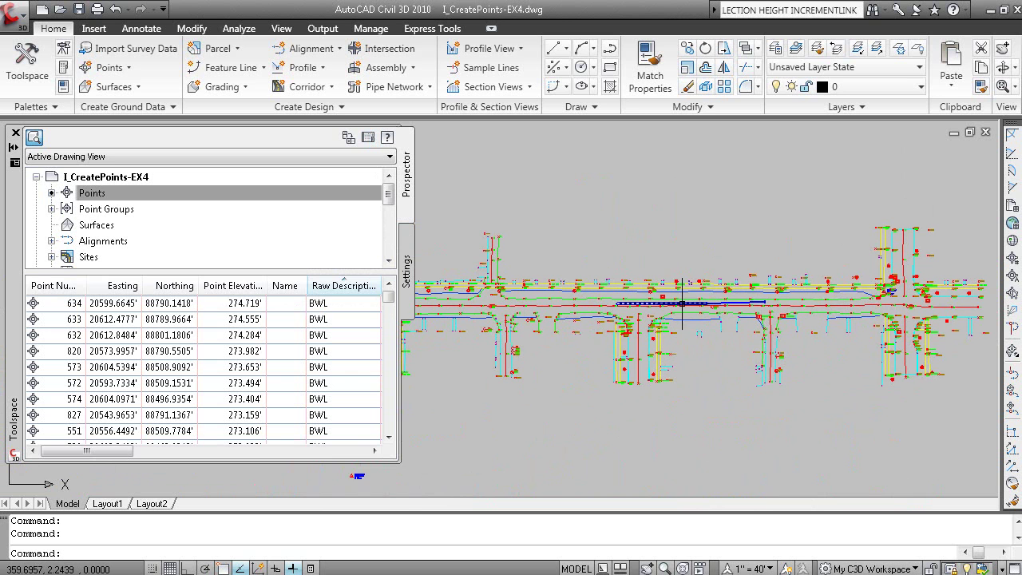
middle_click_drag(751, 420, 787, 408)
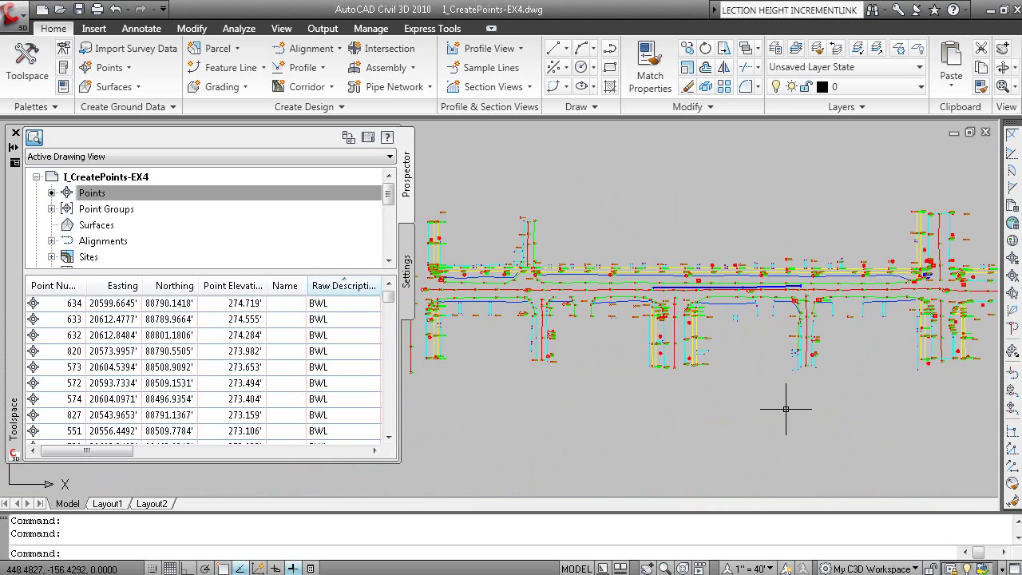
key("alt+Tab")
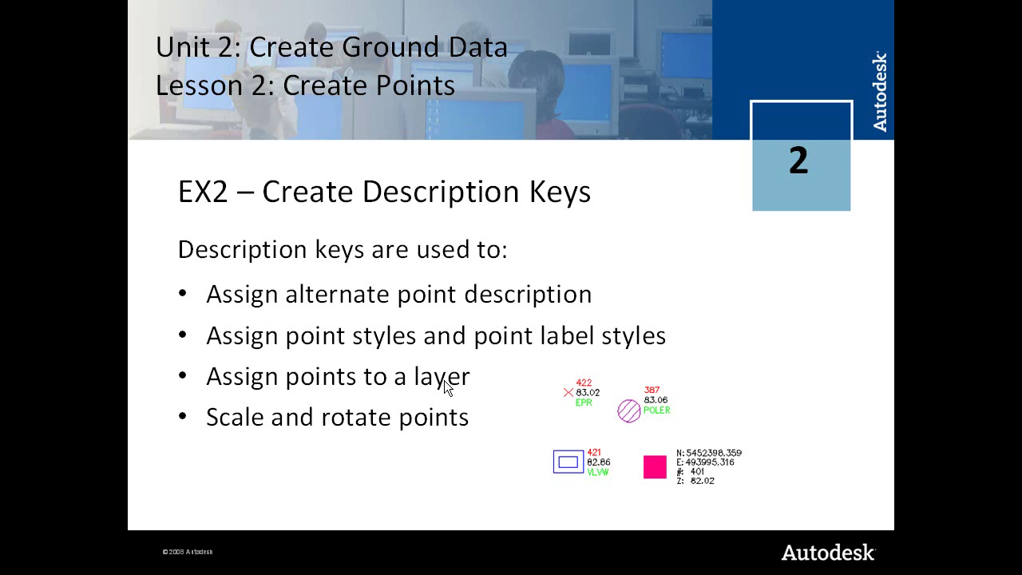
key("alt+Tab")
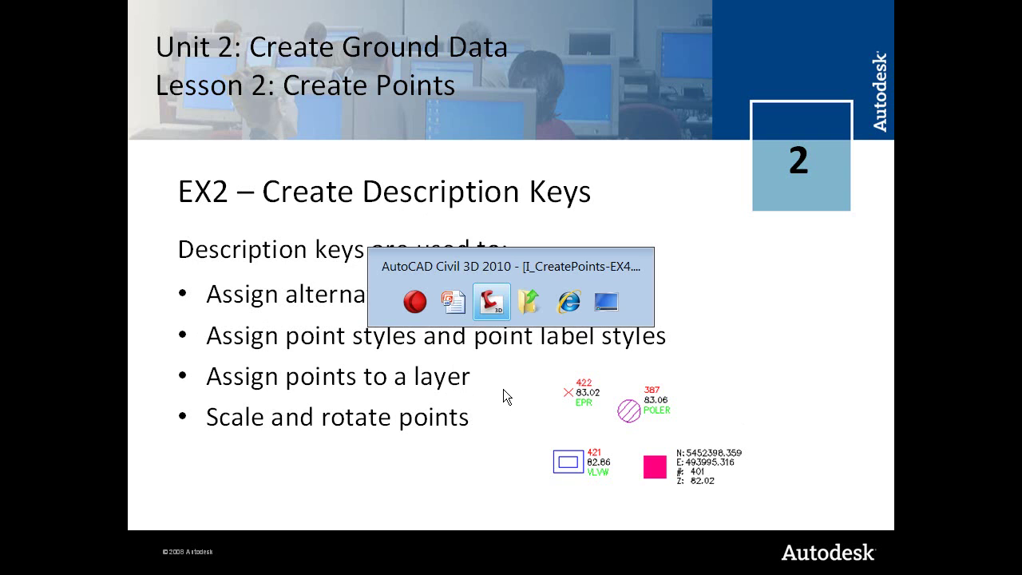
Examine the symbols and labels of the survey points along the road, including the EP, CL, FWR, BACK WALK and manhole points
scroll(718, 325, "up", 3)
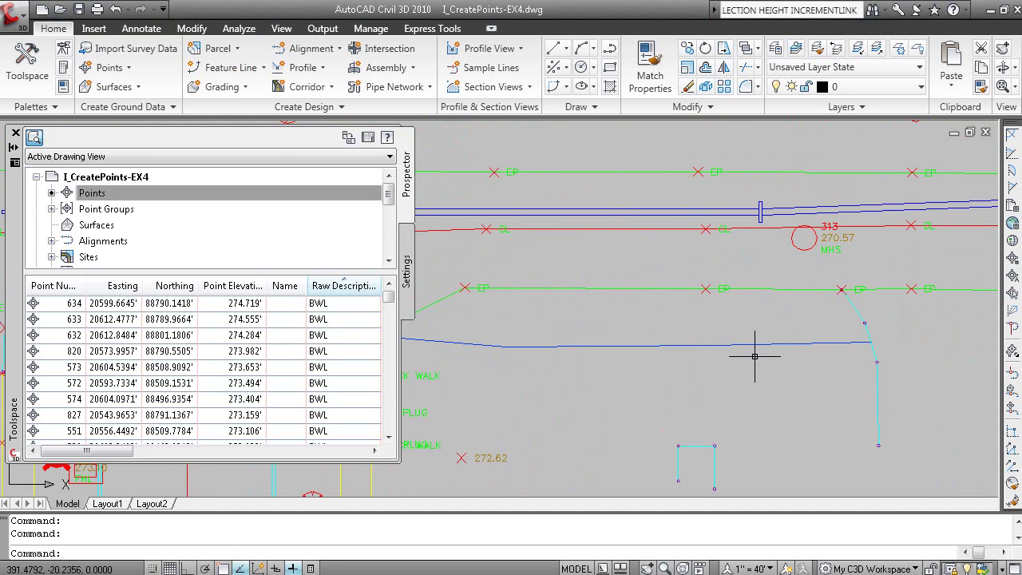
middle_click_drag(674, 369, 753, 269)
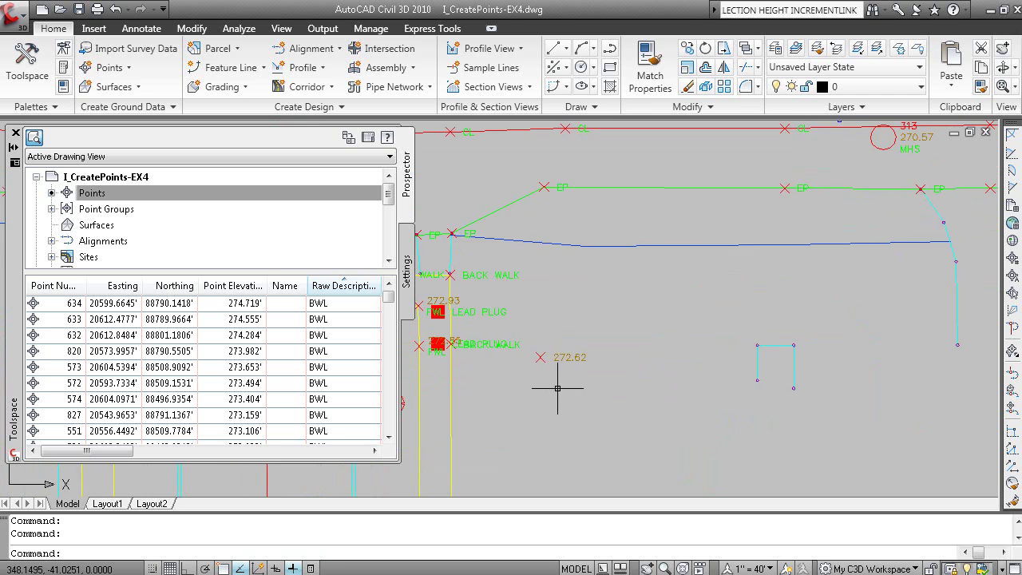
scroll(558, 365, "up", 6)
scroll(582, 356, "down", 8)
middle_click_drag(553, 279, 563, 356)
scroll(579, 301, "up", 4)
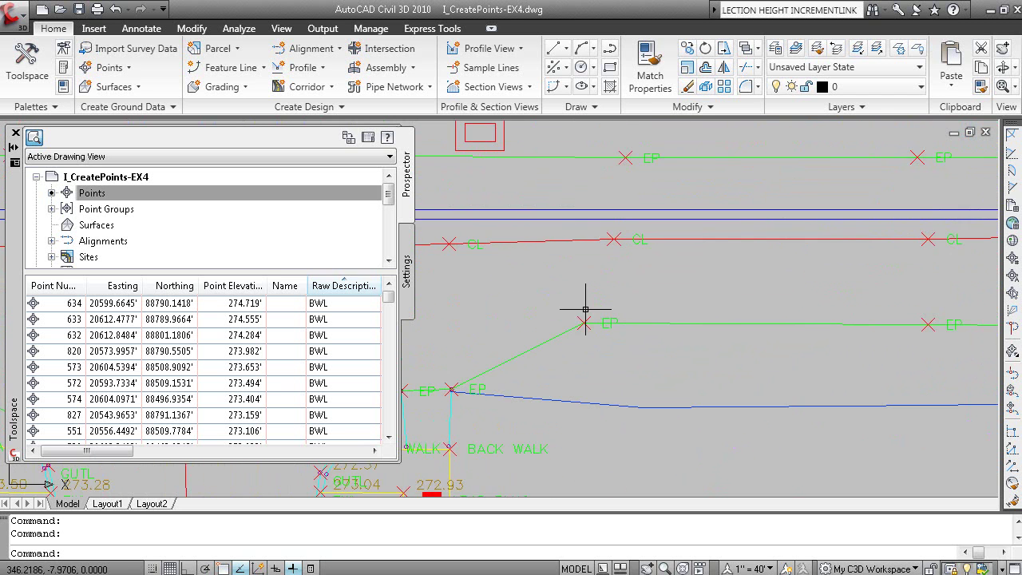
scroll(591, 315, "down", 4)
middle_click_drag(576, 272, 588, 370)
scroll(588, 370, "up", 4)
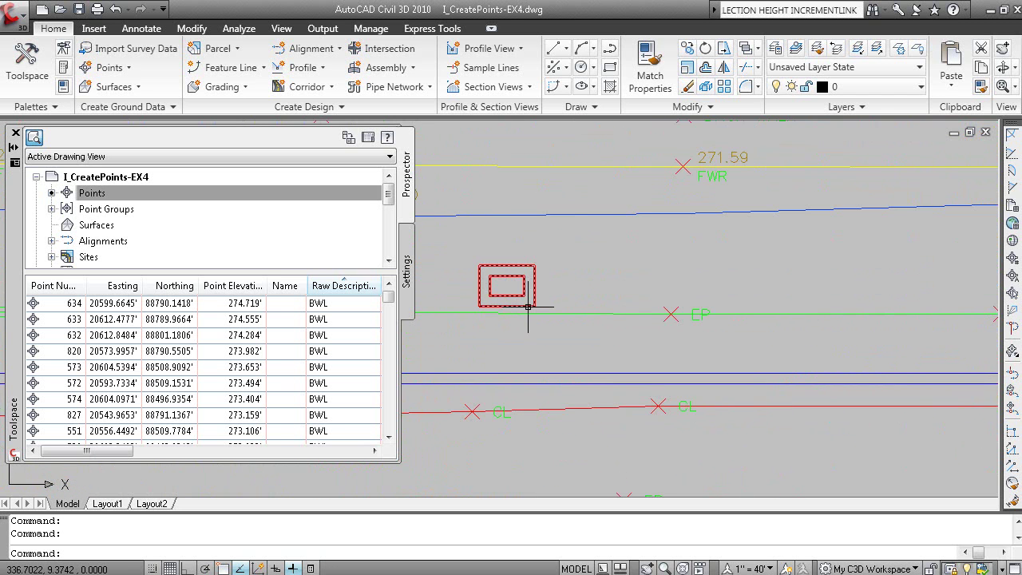
scroll(543, 311, "down", 4)
scroll(598, 320, "up", 4)
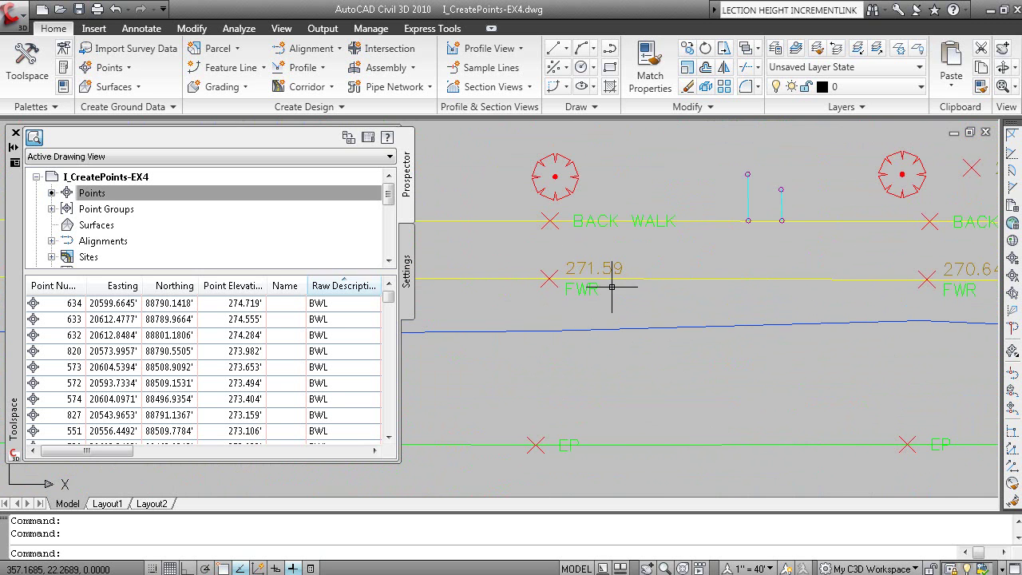
scroll(650, 317, "down", 4)
middle_click_drag(667, 394, 781, 315)
middle_click_drag(657, 352, 728, 323)
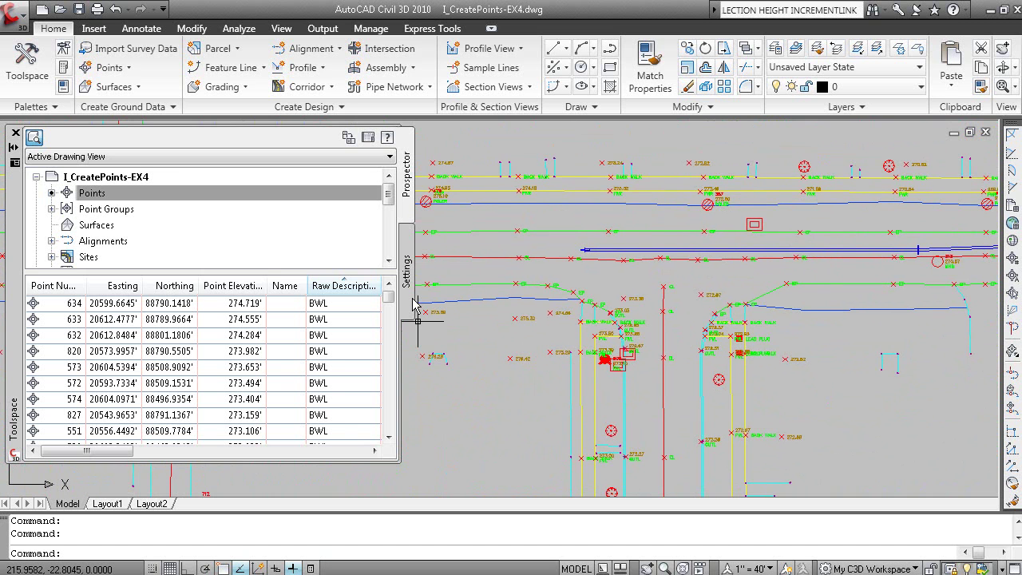
Browse the point styles available in the drawing's point settings
left_click(407, 272)
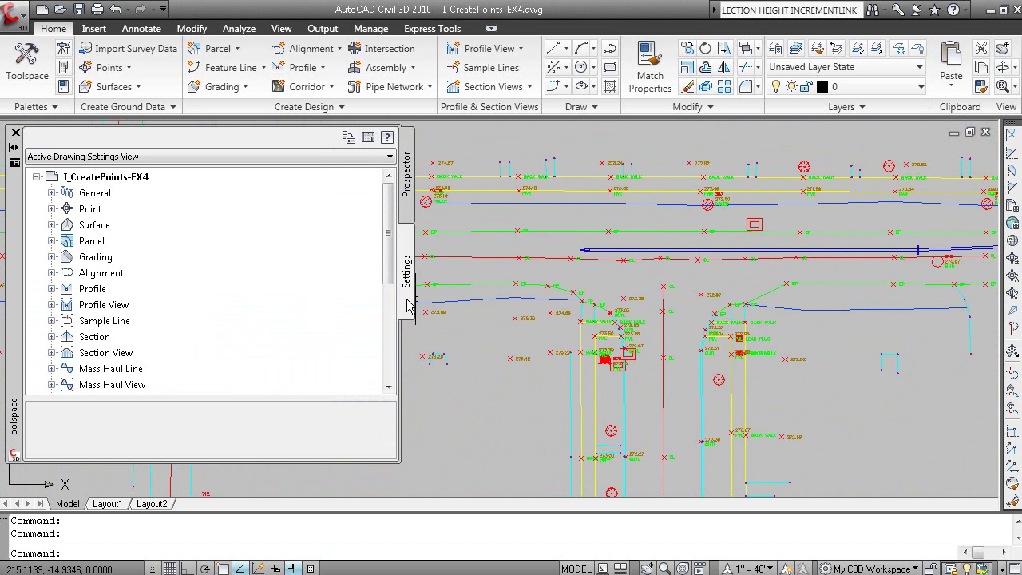
left_click(51, 208)
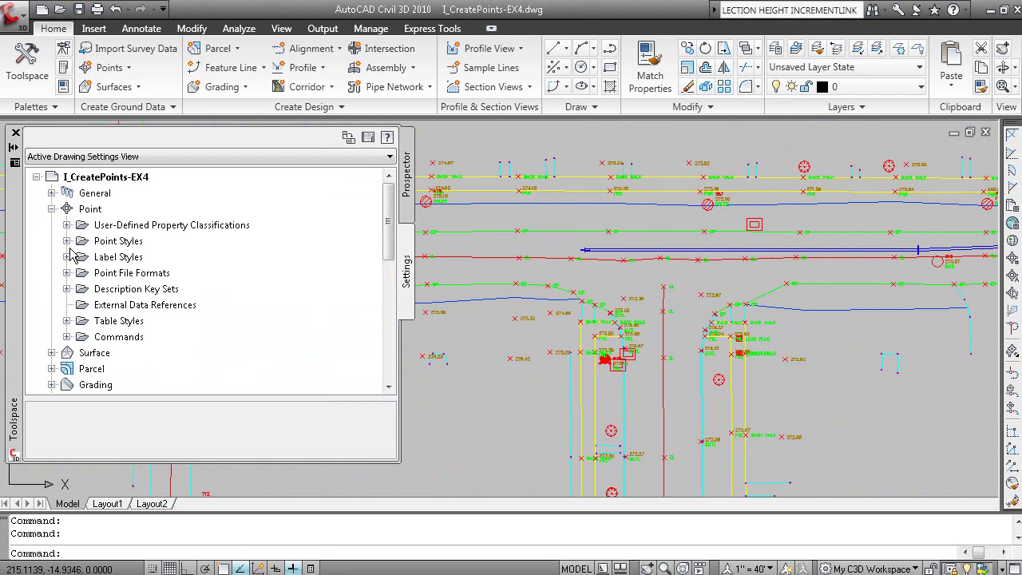
left_click(67, 241)
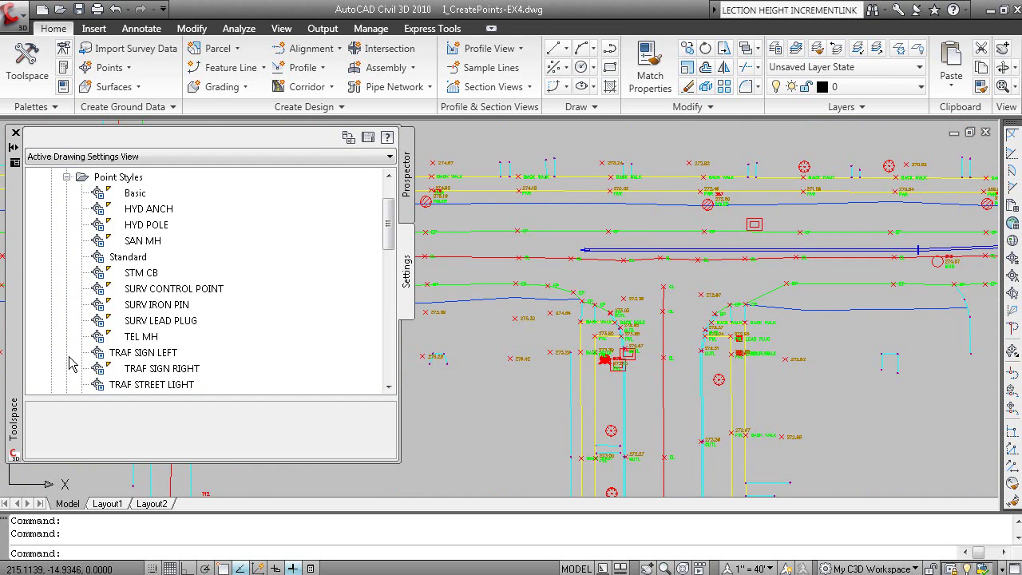
left_click(67, 178)
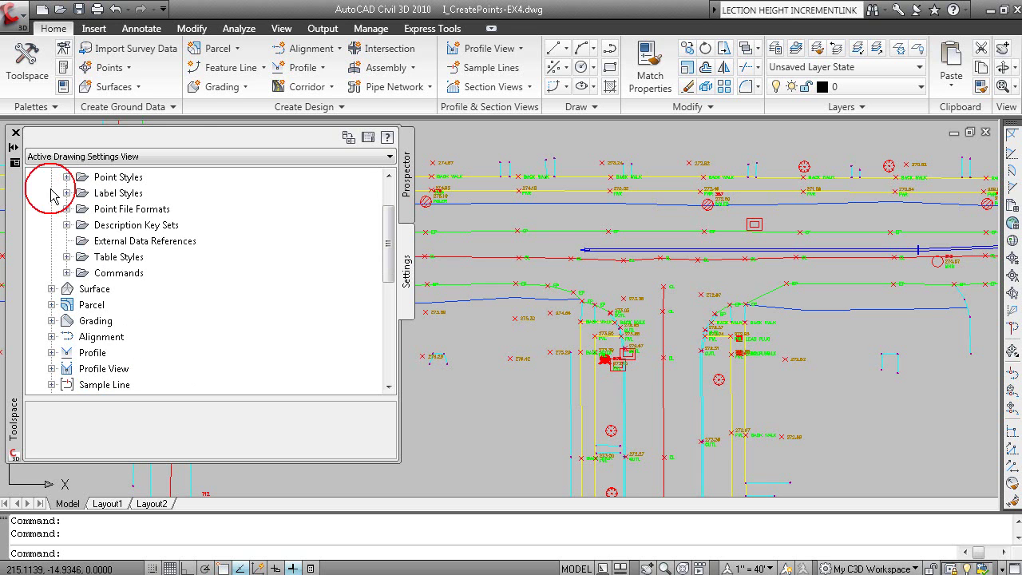
Open the City of Vancouver description key set for editing, widen the Code and Format columns, examine its keys, and close the editor
left_click(67, 226)
left_click(148, 241)
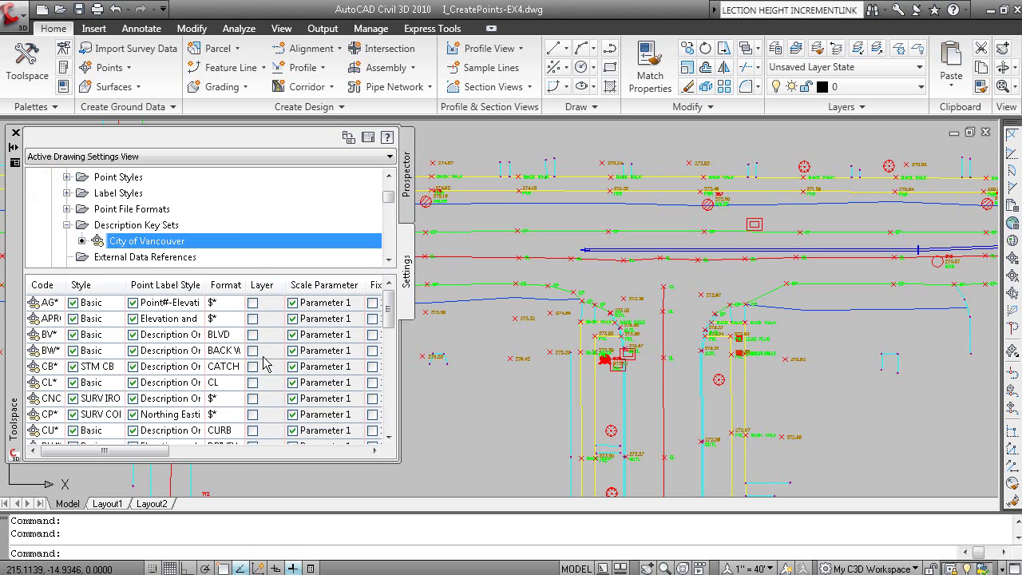
right_click(183, 245)
left_click(280, 274)
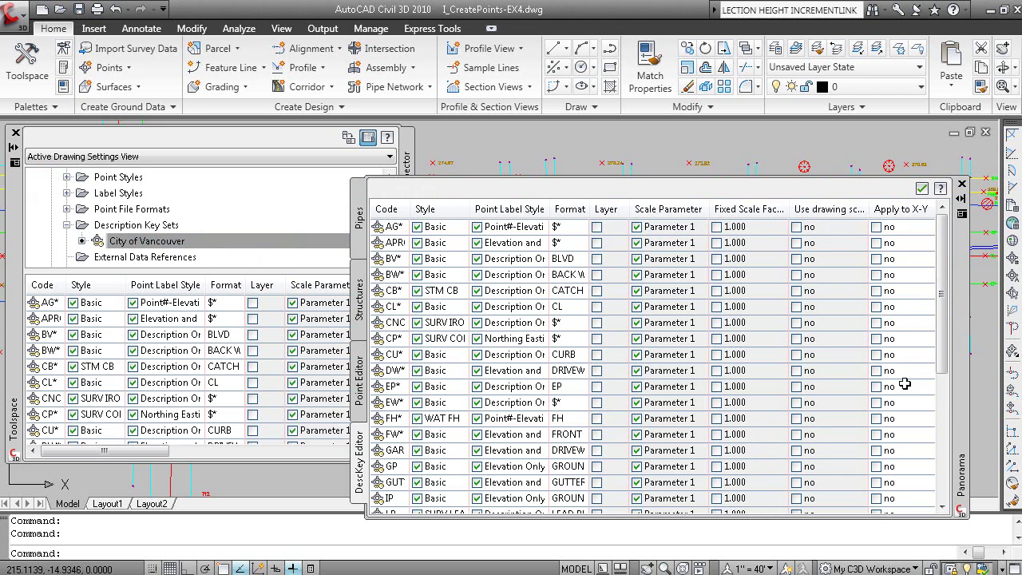
left_click_drag(961, 379, 950, 343)
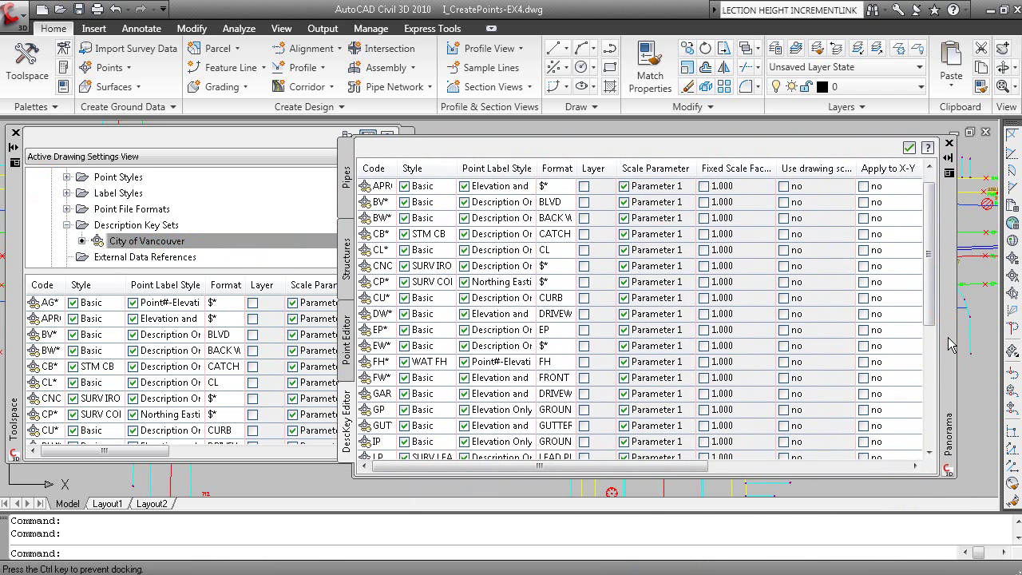
double_click(399, 168)
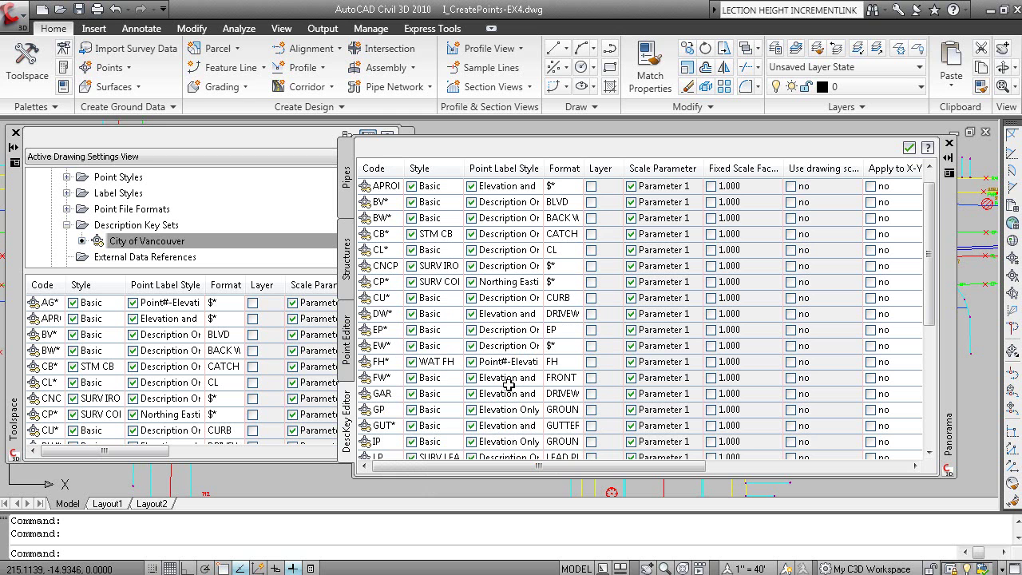
left_click_drag(587, 168, 608, 168)
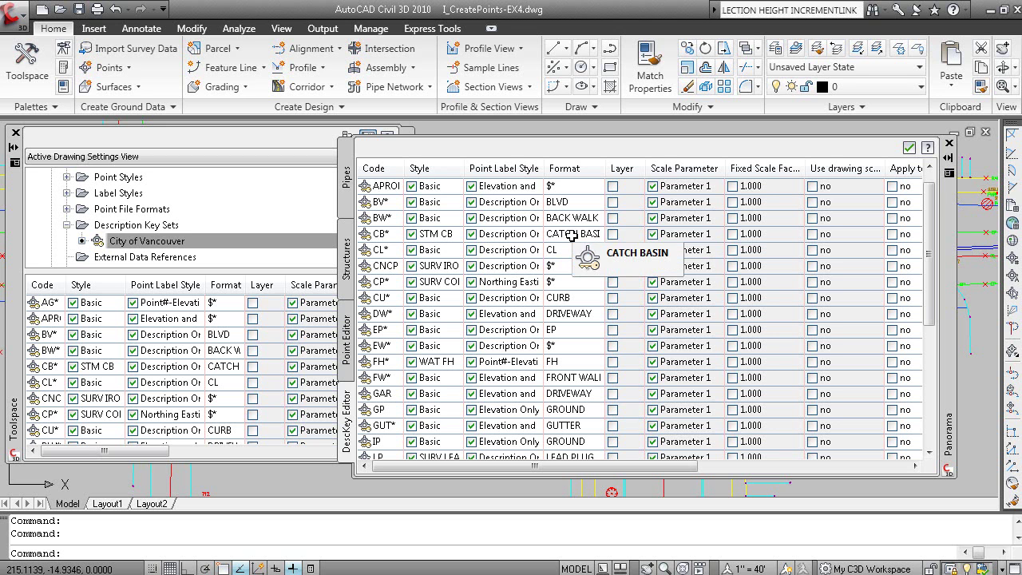
left_click(950, 143)
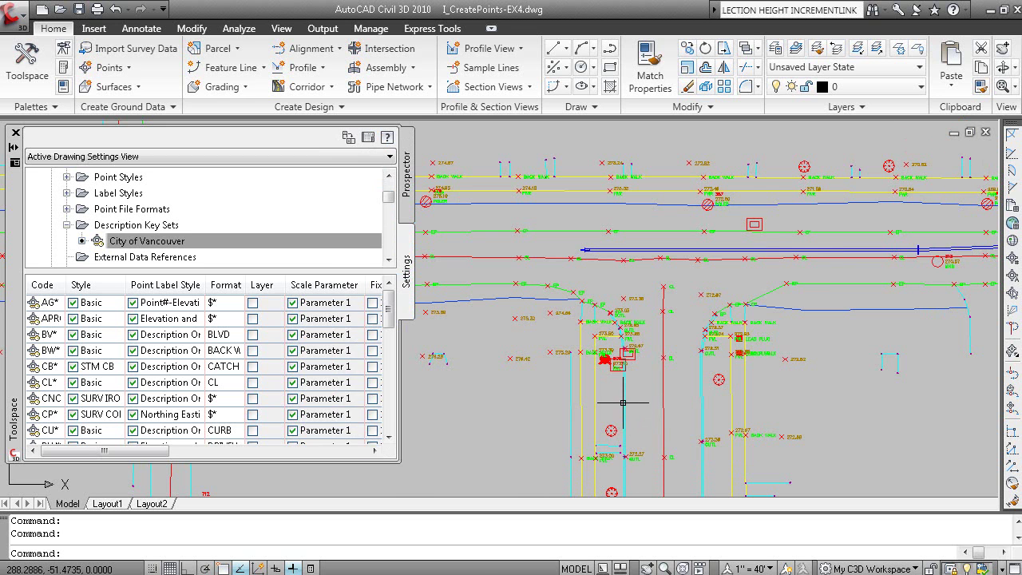
Create a new description key set in the drawing settings with the name New DescKey Set
right_click(50, 323)
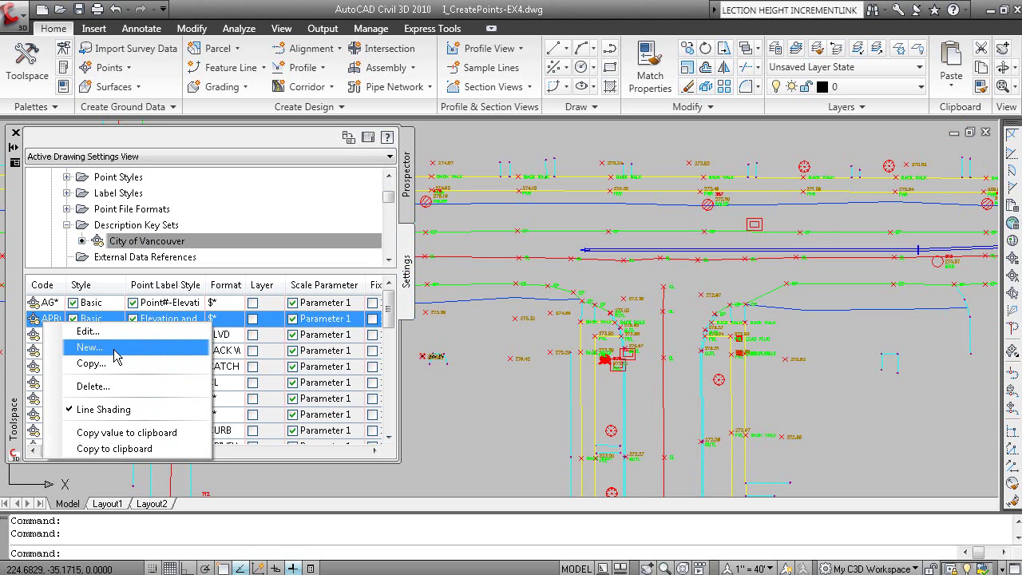
left_click(151, 226)
right_click(179, 226)
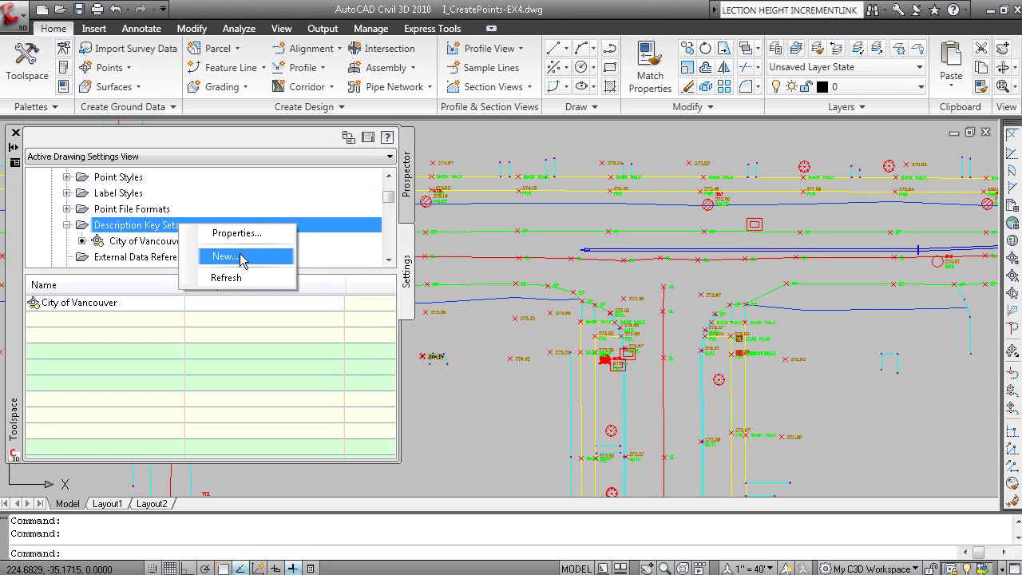
left_click(242, 256)
left_click(525, 454)
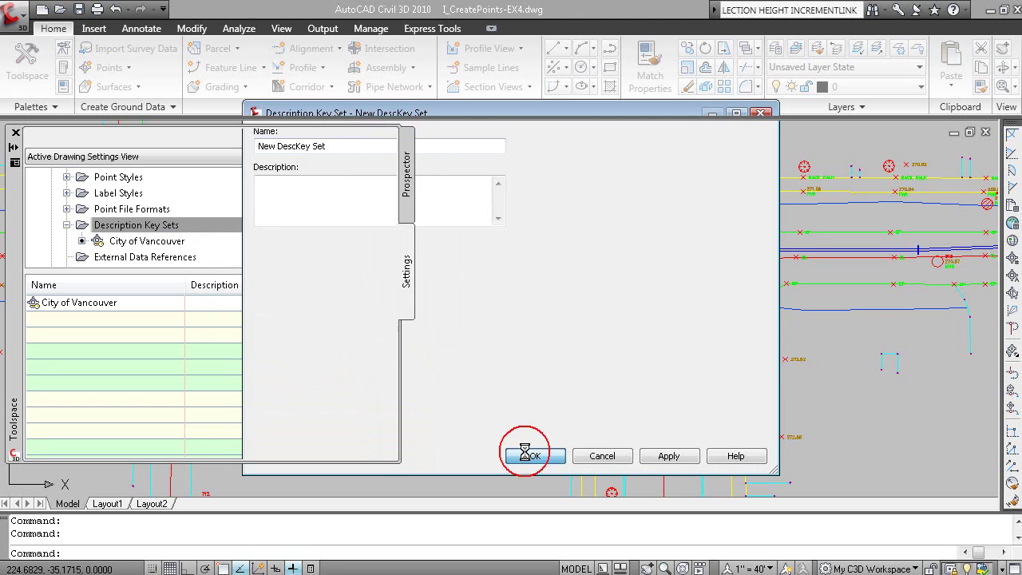
View the keys of New DescKey Set in the DescKey Editor, close the editor, and enlarge the settings tree area
left_click(155, 256)
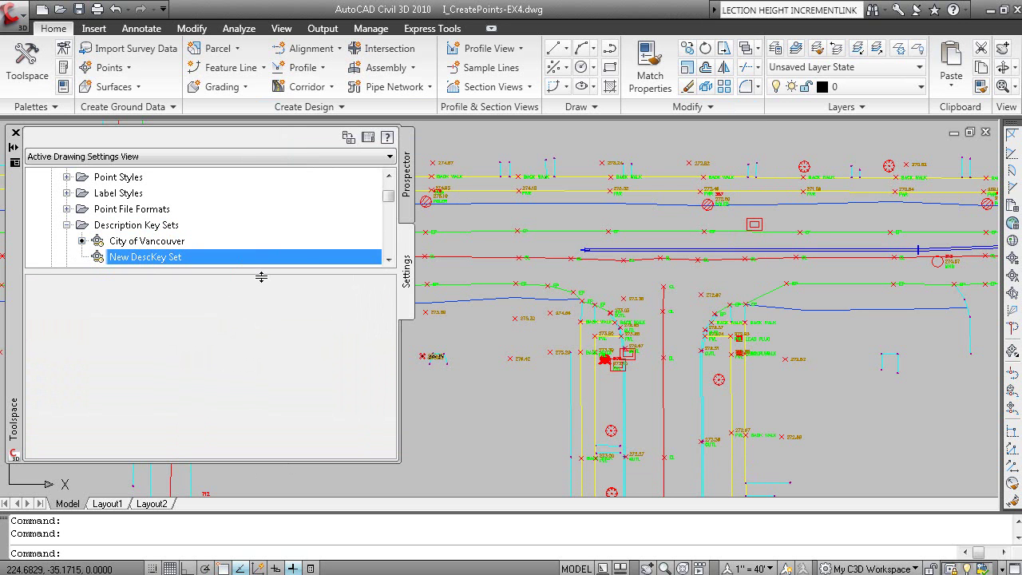
right_click(200, 257)
left_click(236, 290)
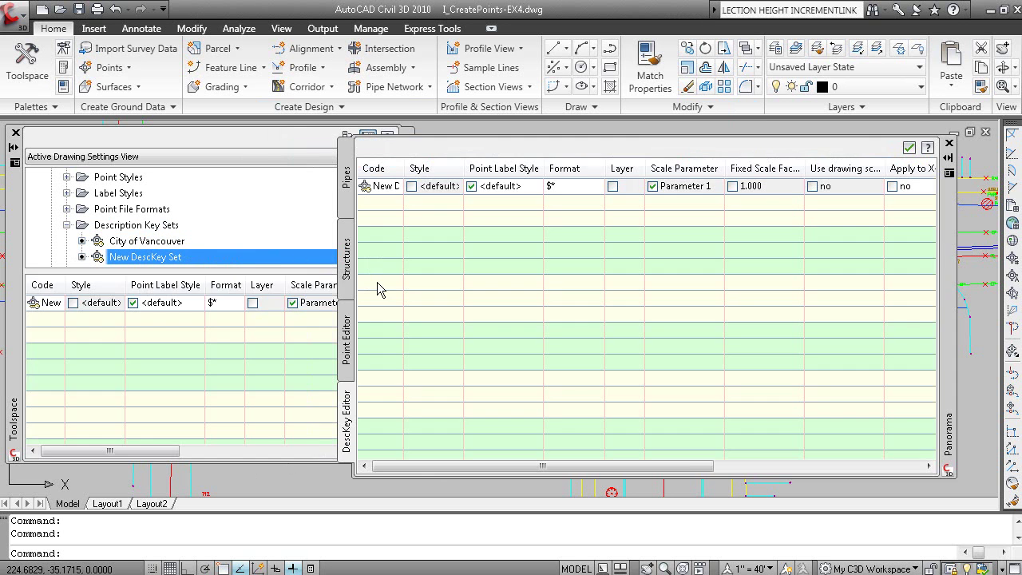
left_click(948, 143)
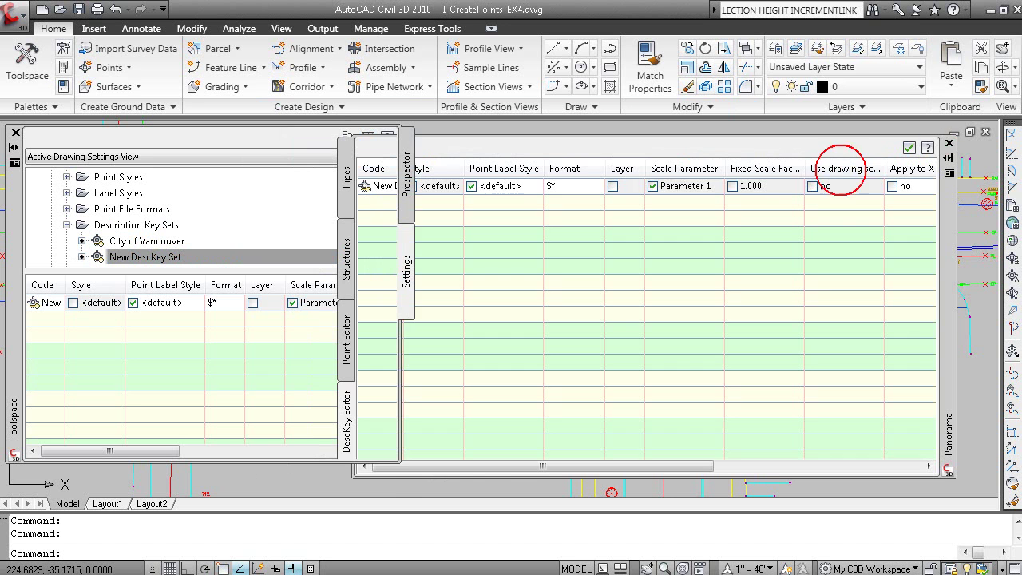
left_click_drag(225, 269, 228, 292)
Read the presentation slides on description key storage, description key processing and manual point creation, and return to Civil 3D
key("alt+Tab")
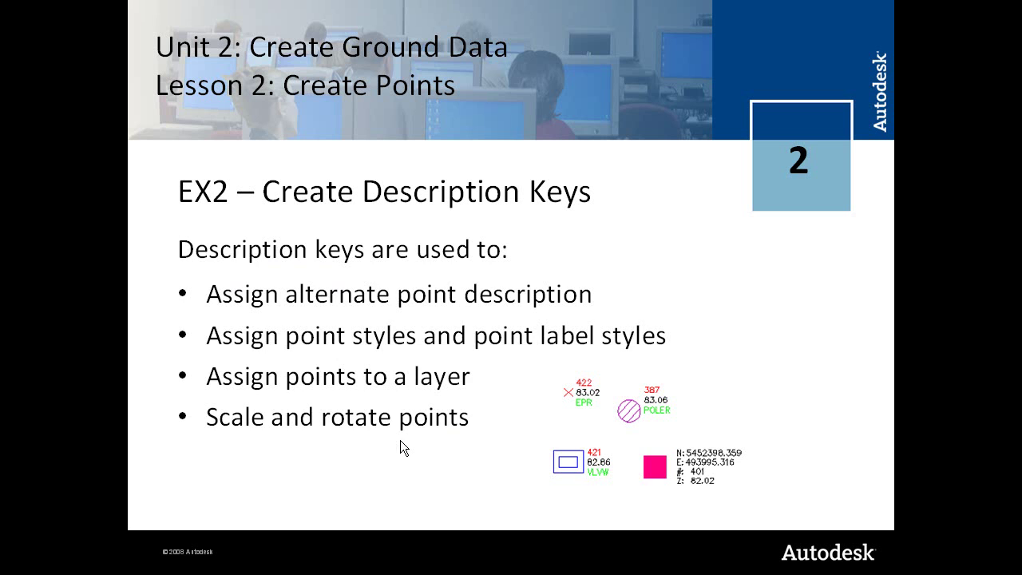
left_click(380, 396)
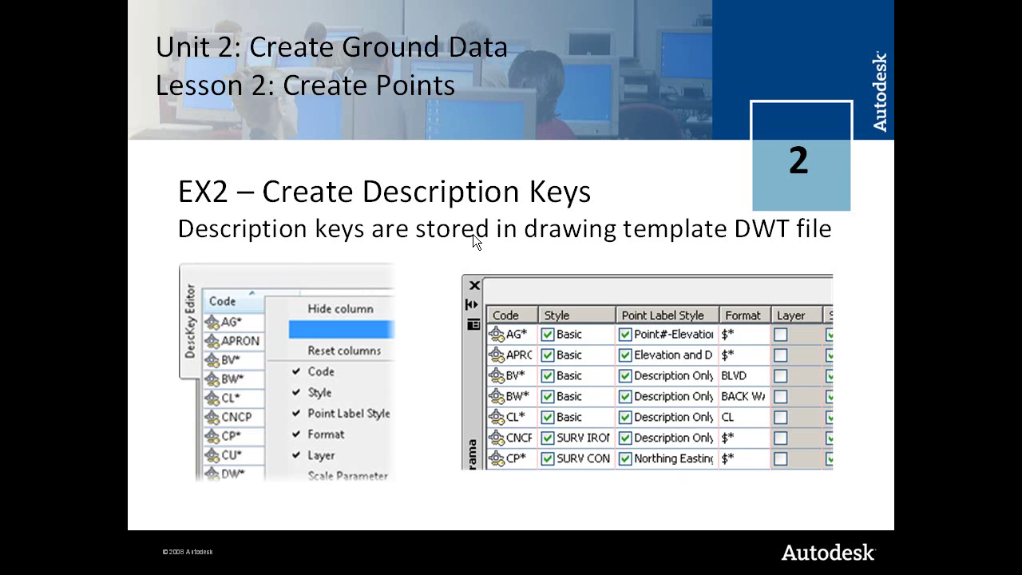
left_click(594, 365)
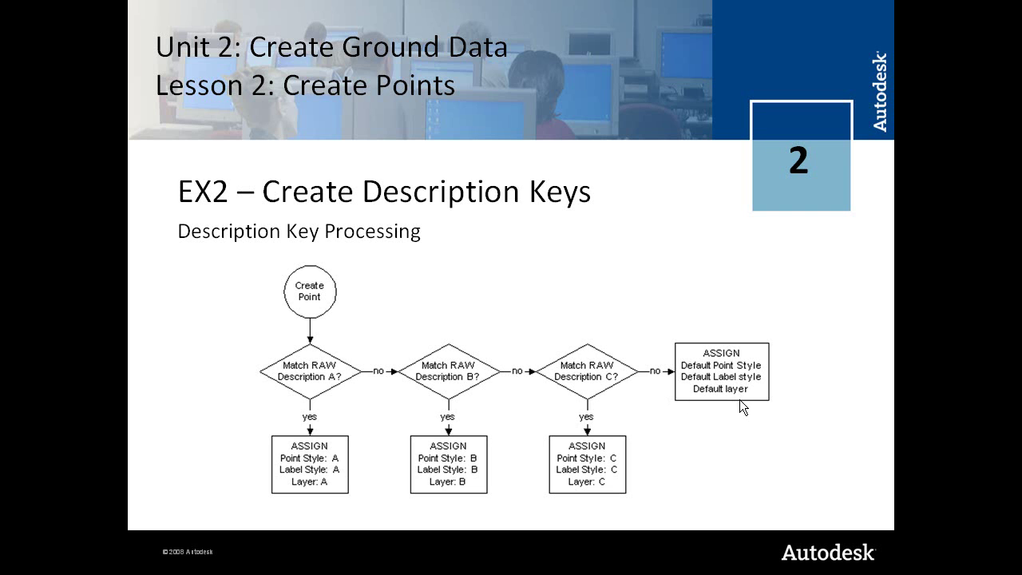
left_click(656, 407)
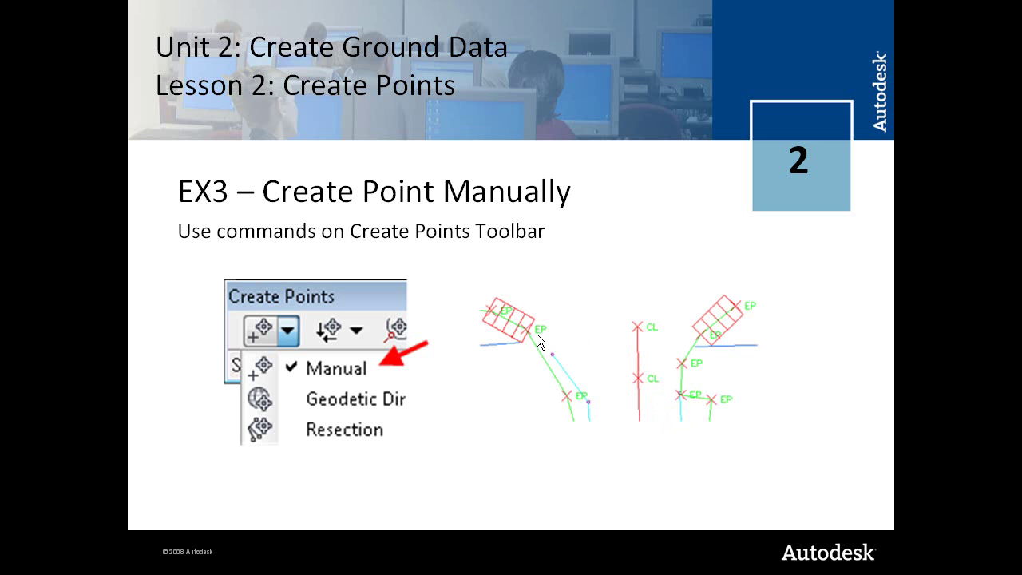
key("alt+Tab")
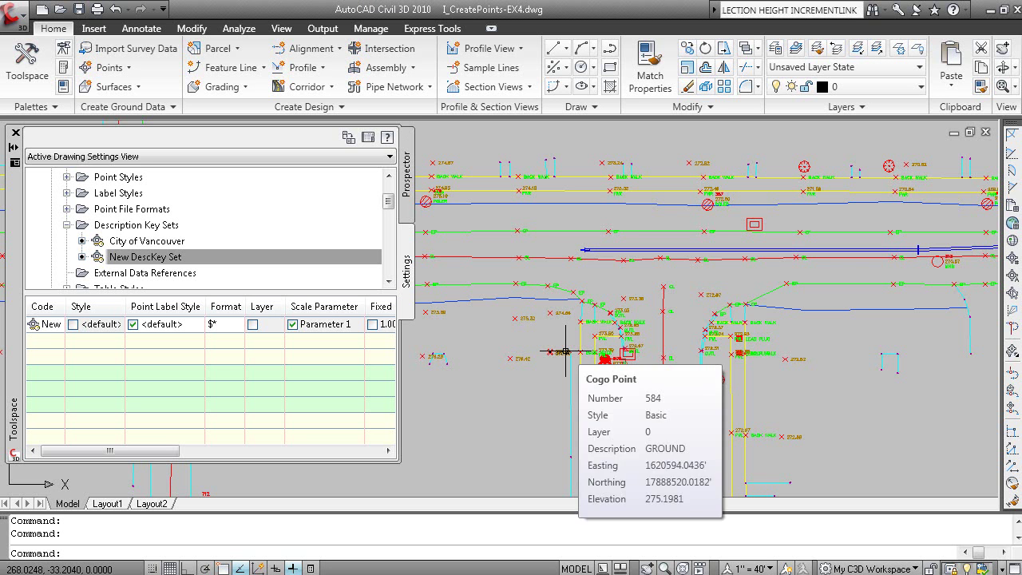
Collapse the Toolspace palette and open the point creation tools with the EP curb return near the side road in view
scroll(566, 352, "down", 5)
scroll(659, 353, "up", 7)
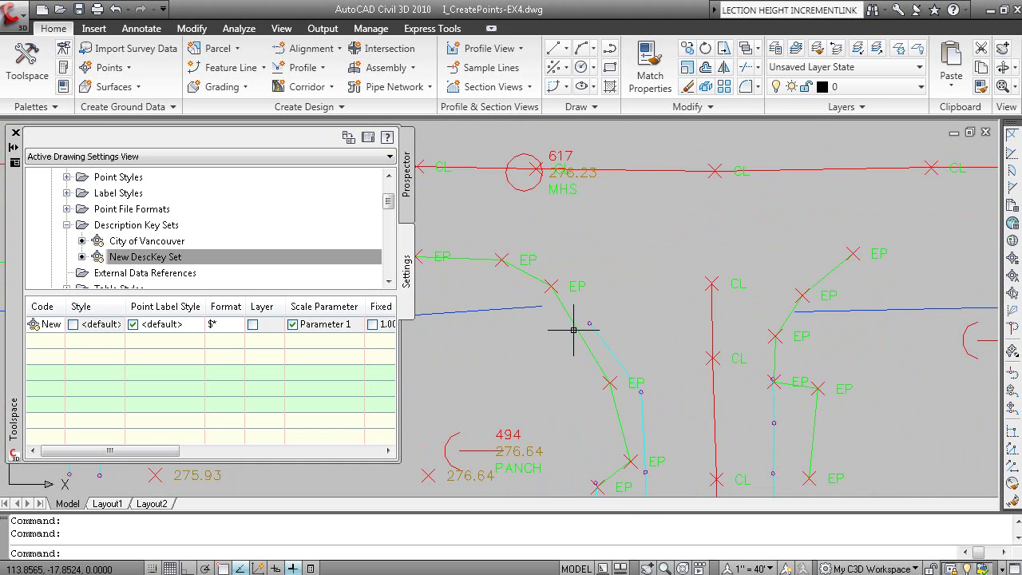
mouse_move(825, 277)
left_click(14, 147)
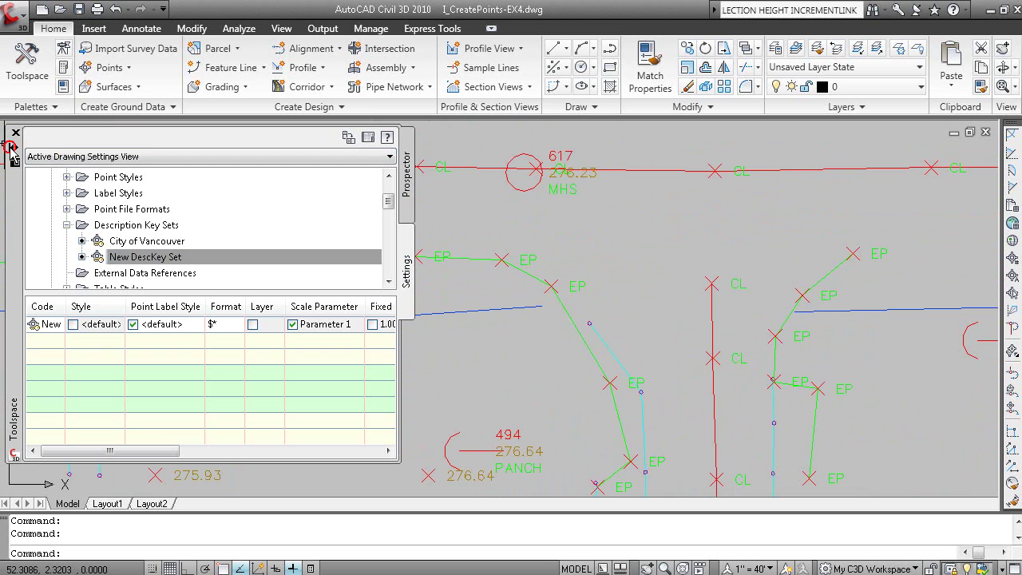
left_click(126, 69)
mouse_move(145, 112)
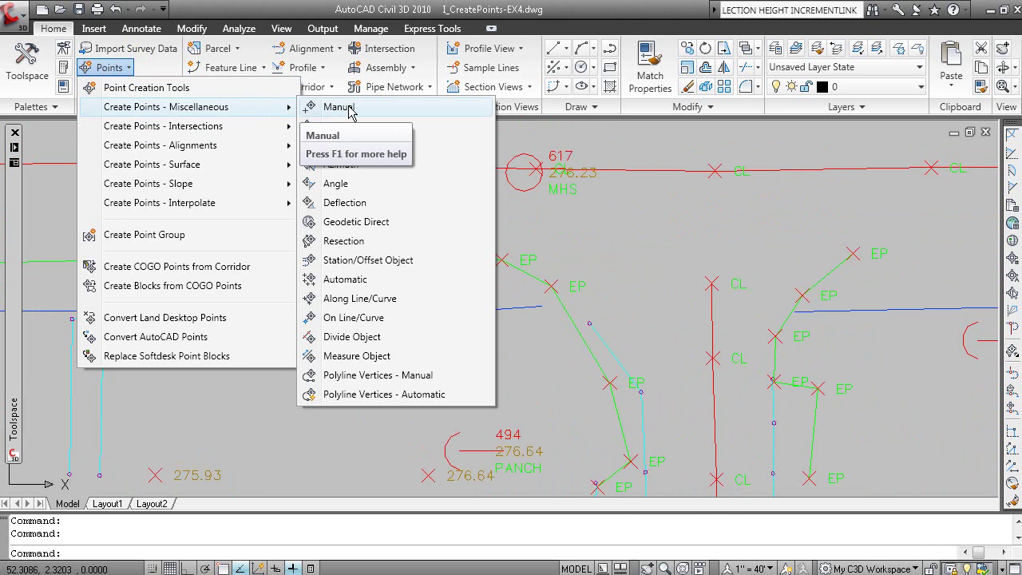
left_click(216, 88)
Manually create a point at the midpoint of the EP curb return segment, with description CB and elevation 100
left_click(480, 163)
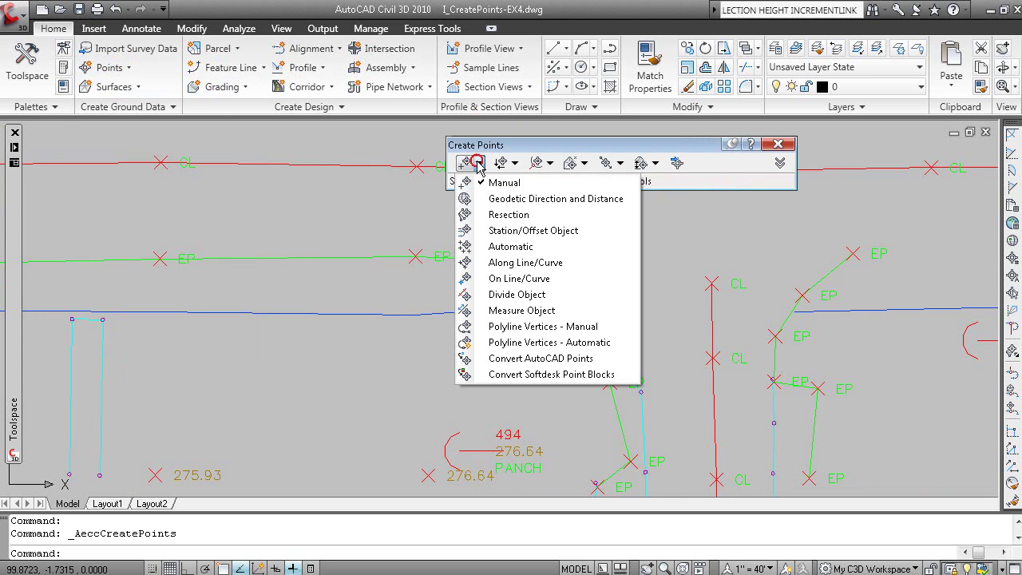
left_click(505, 183)
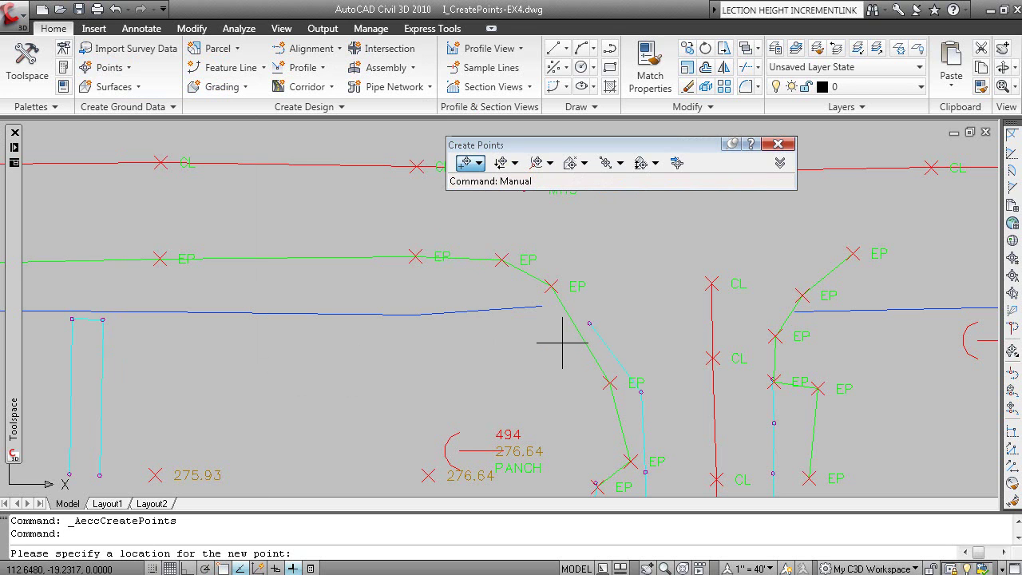
type("MID")
key("Return")
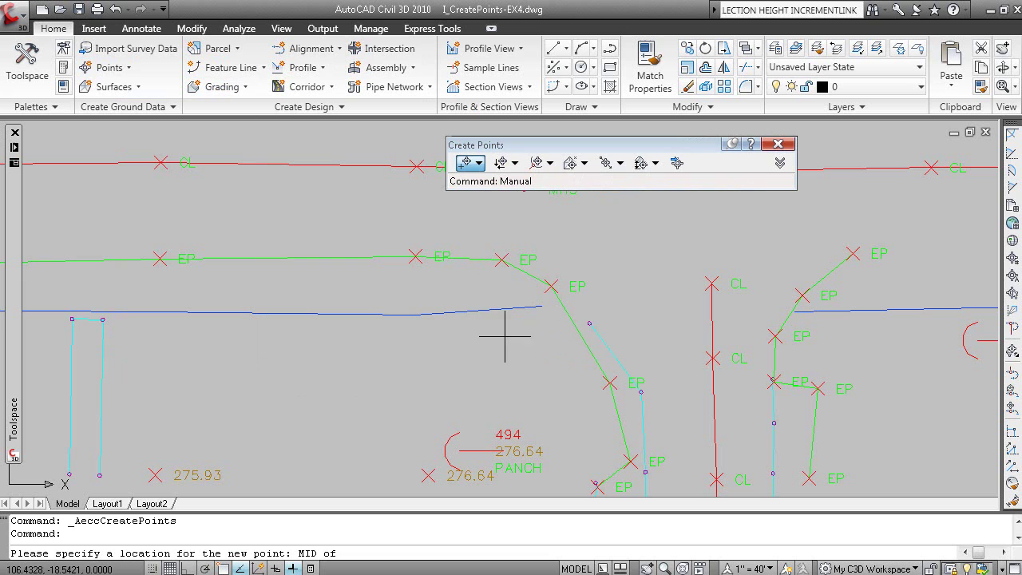
left_click(524, 275)
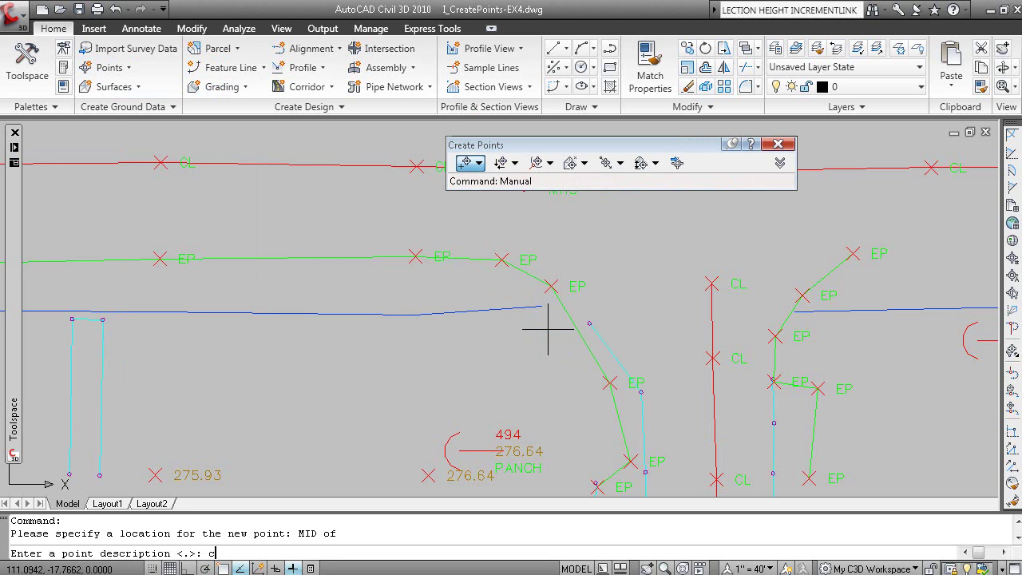
type("CB")
key("Return")
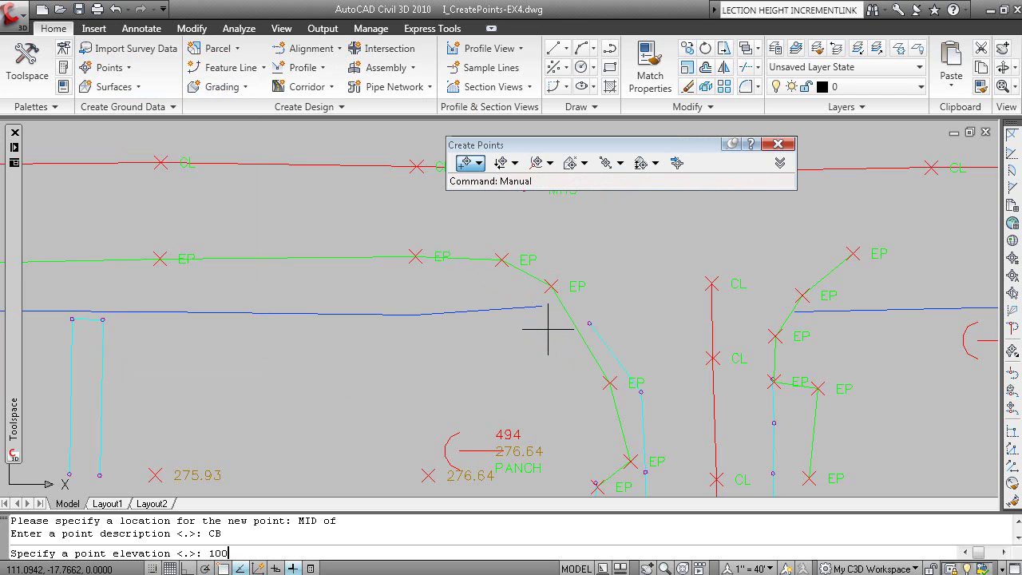
type("100")
key("Return")
key("Escape")
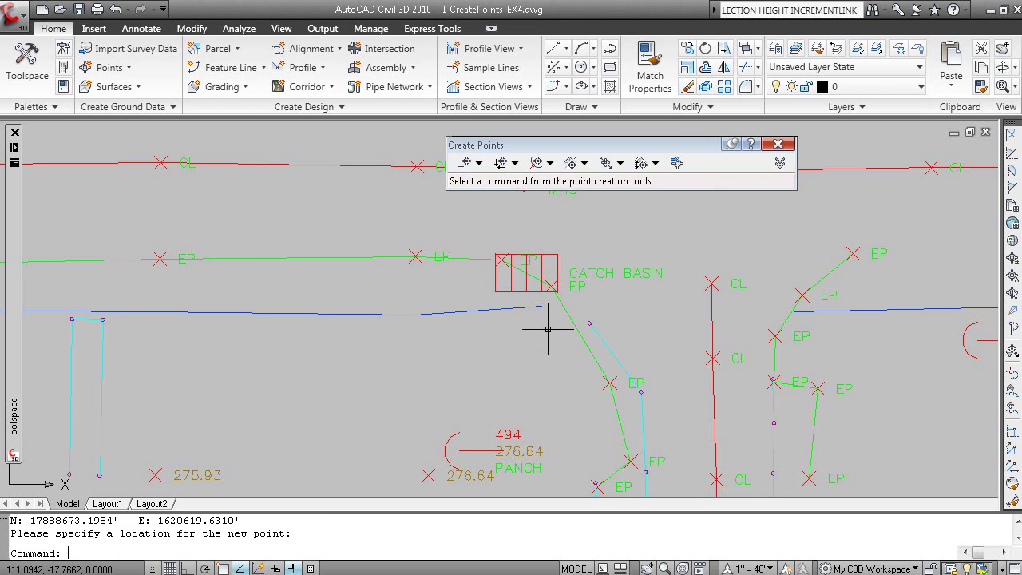
Rotate the new catch basin point symbol so it lines up with the sloping EP segment, and clear the selection
mouse_move(538, 294)
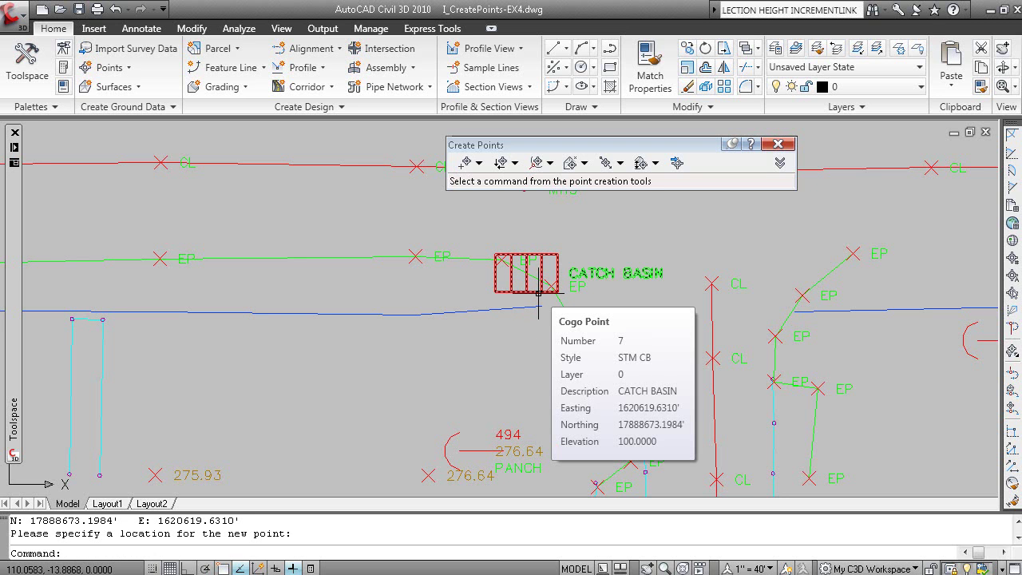
left_click(538, 294)
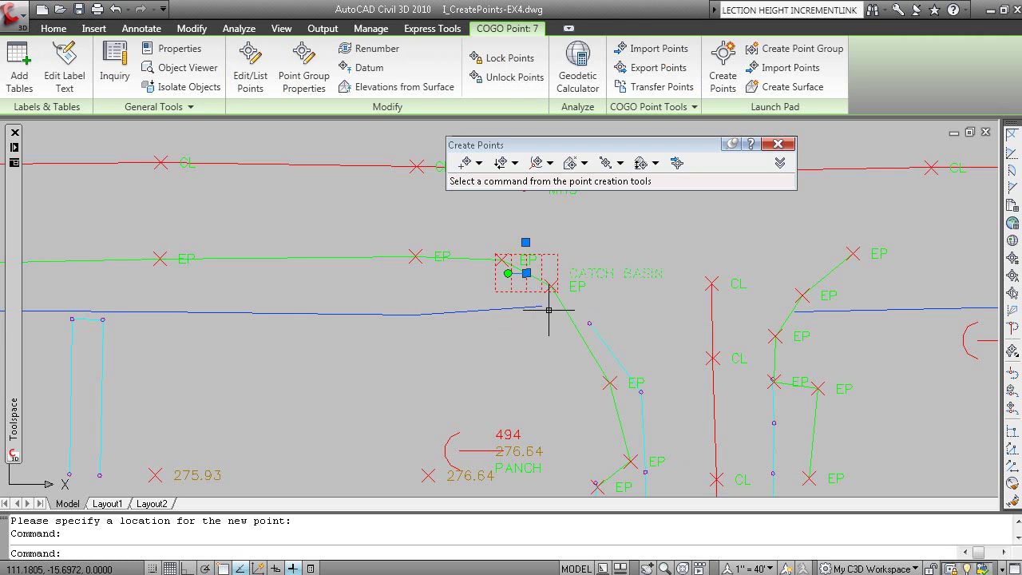
key("Escape")
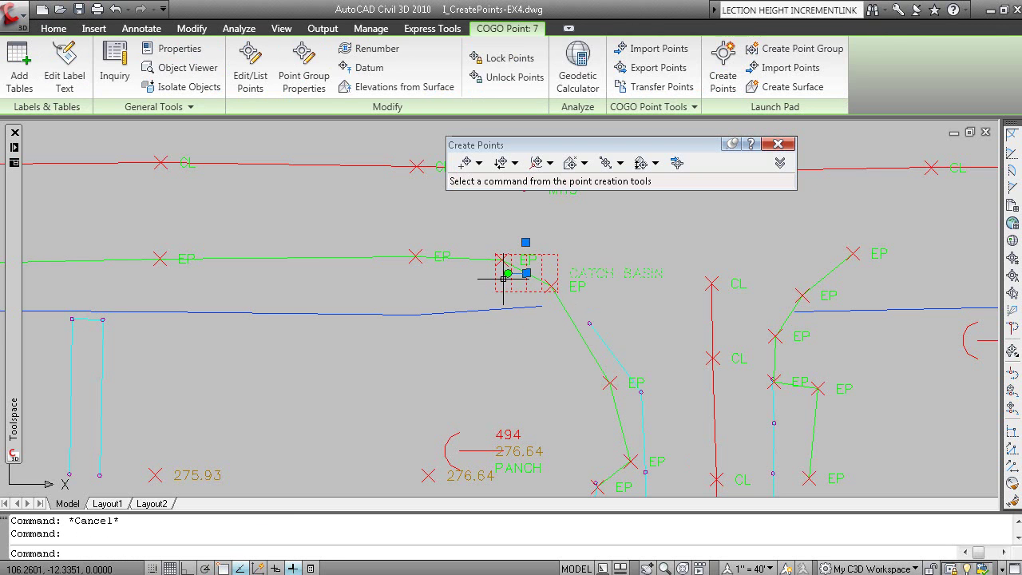
left_click(508, 274)
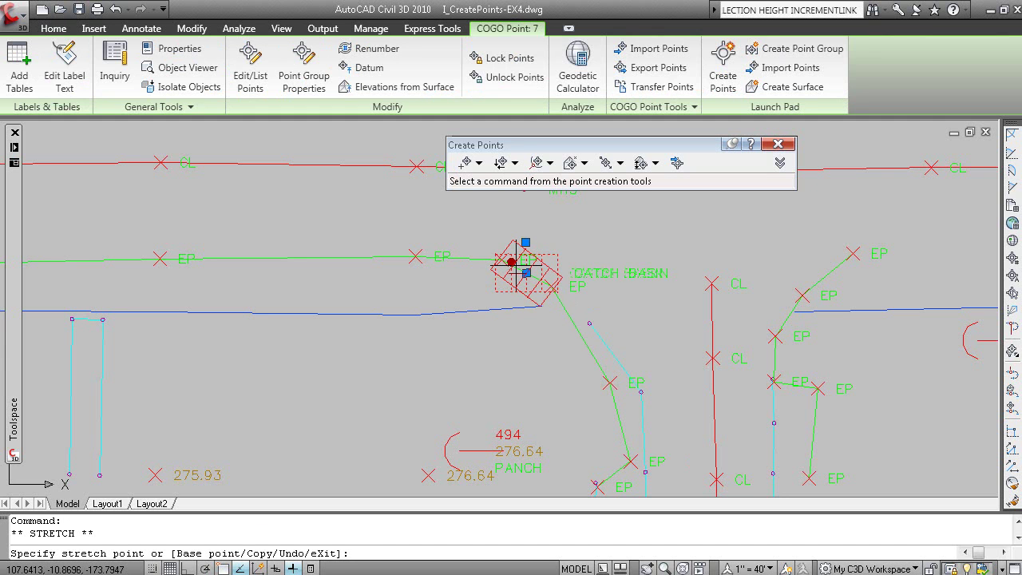
left_click(516, 269)
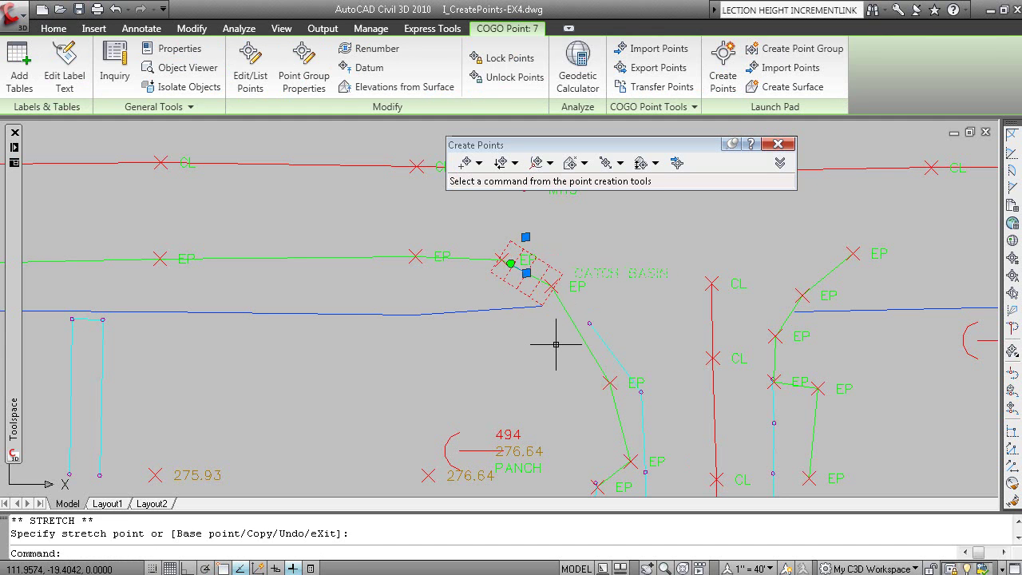
key("Escape")
key("Escape")
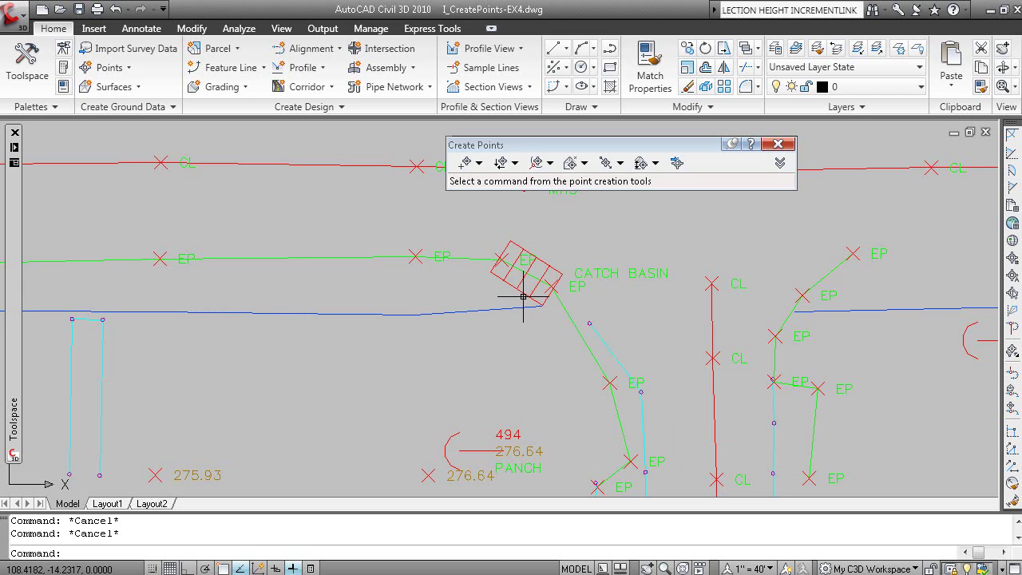
Switch to the presentation, read the Create Point Groups slide, and return to Civil 3D
key("alt+Tab")
key("alt+Tab")
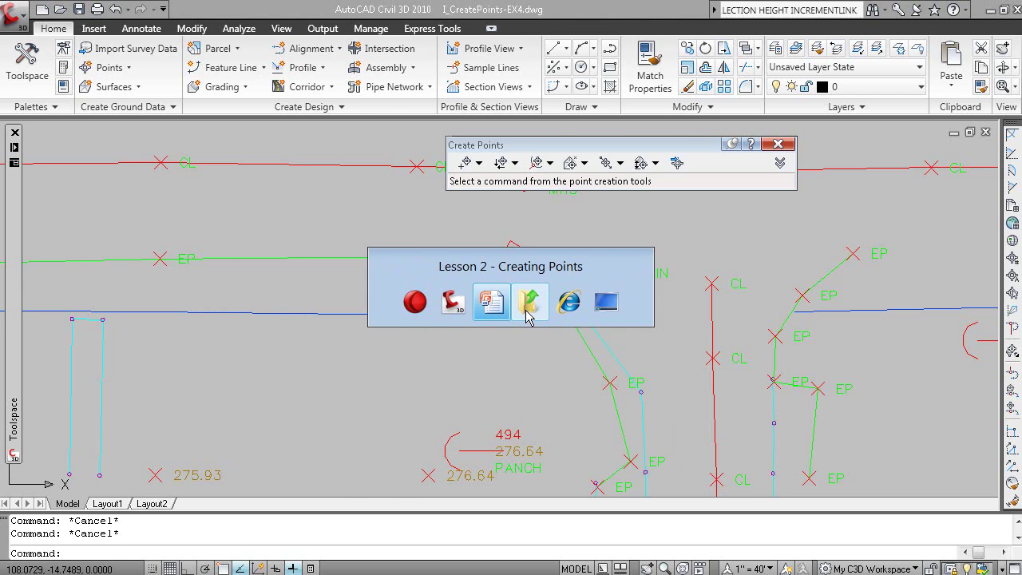
left_click(489, 358)
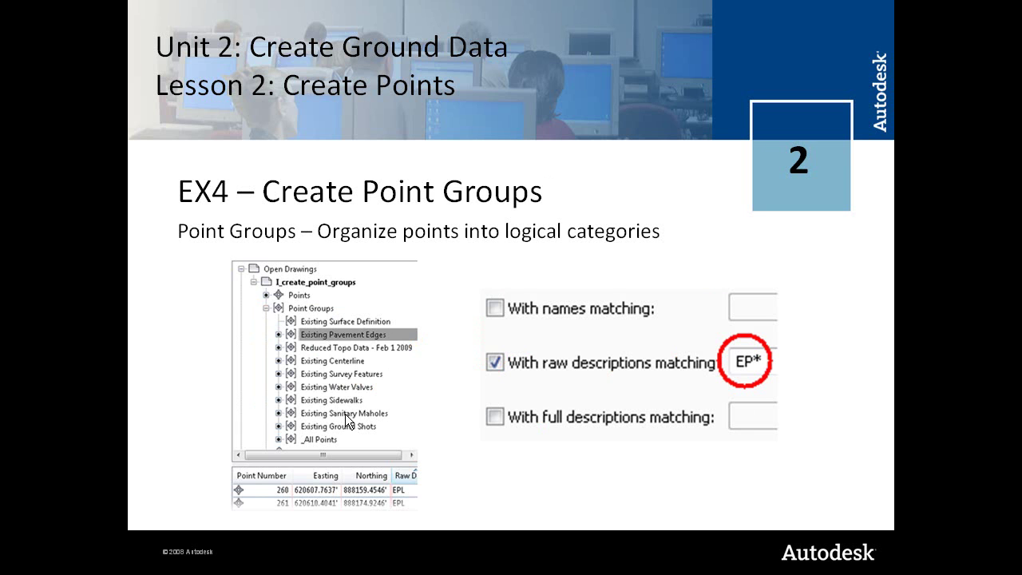
key("alt+Tab")
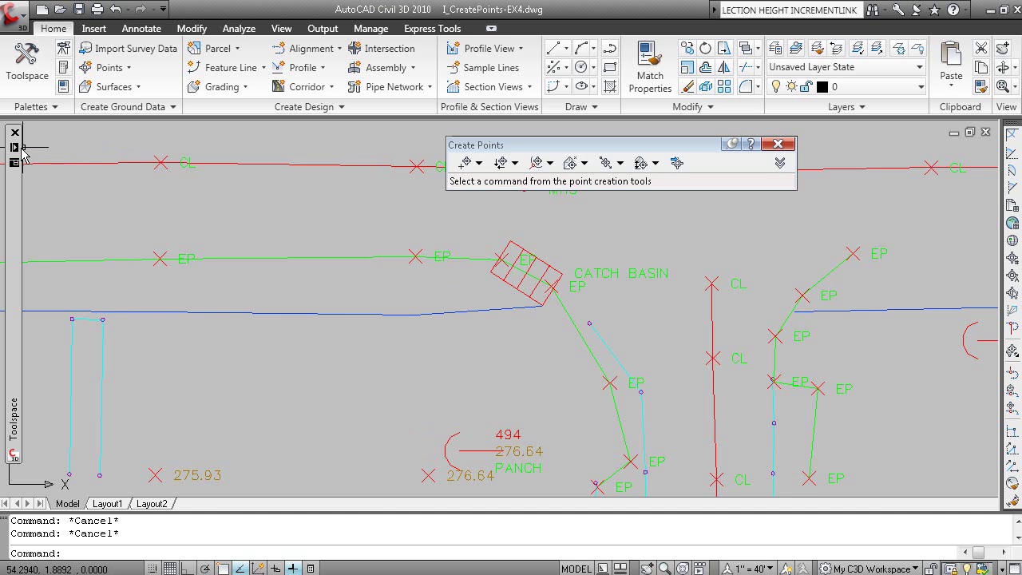
Expand the Toolspace palette again and display the drawing's full list of point groups in Prospector
mouse_move(12, 156)
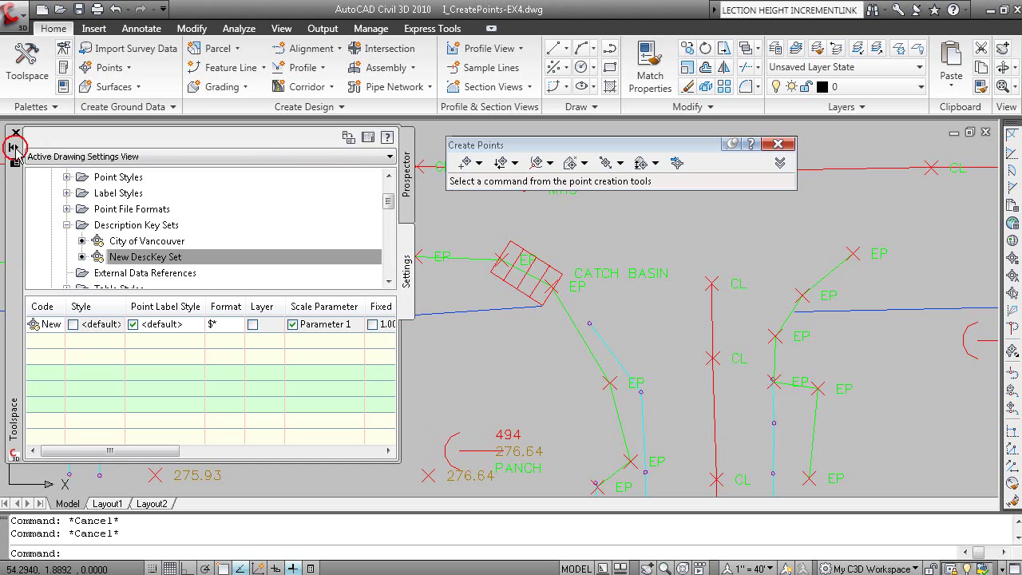
scroll(388, 206, "up", 3)
left_click(404, 193)
left_click(48, 210)
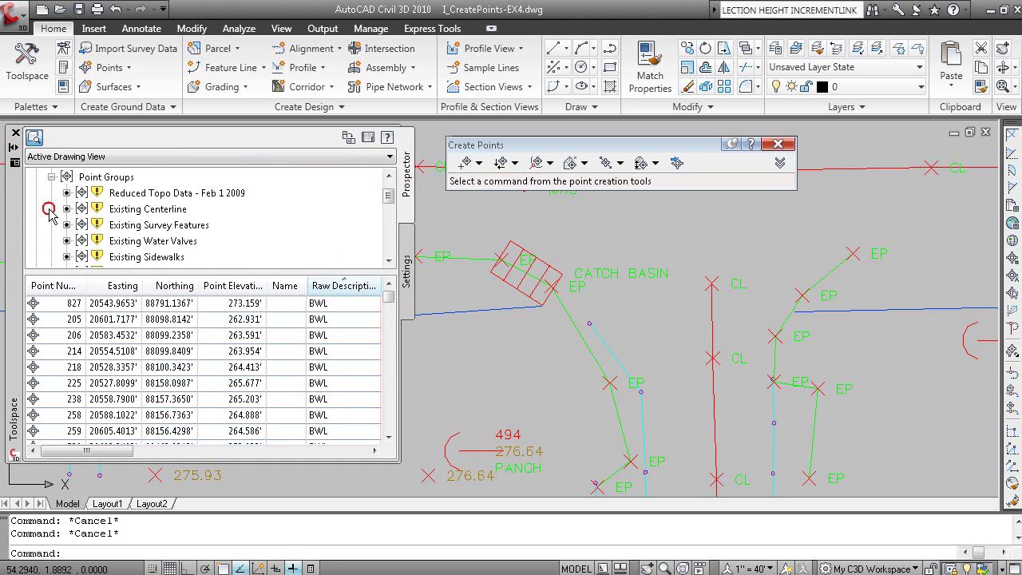
left_click_drag(215, 366, 215, 368)
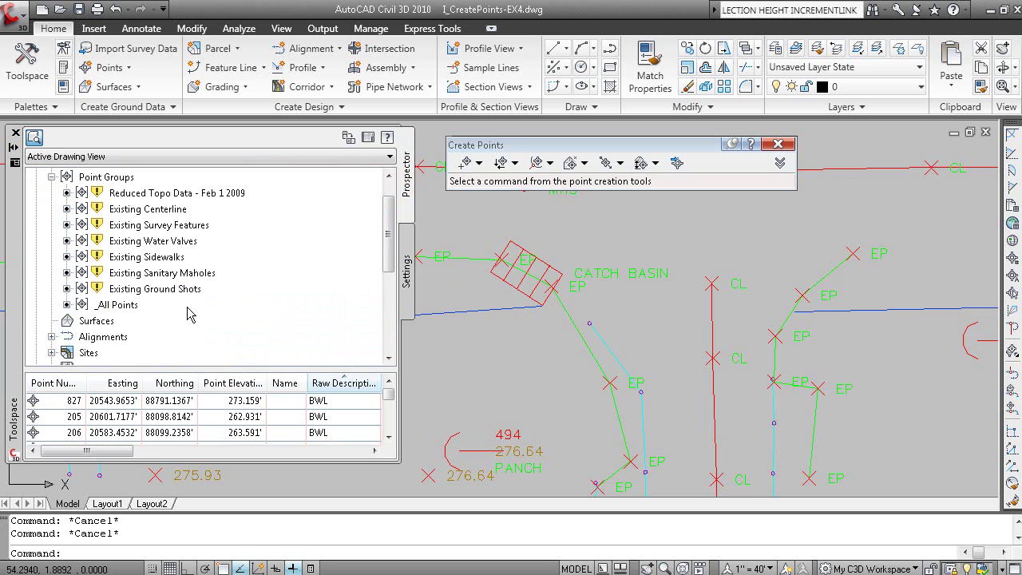
Update the out-of-date point groups and list the points of the Existing Survey Features group
scroll(519, 340, "down", 6)
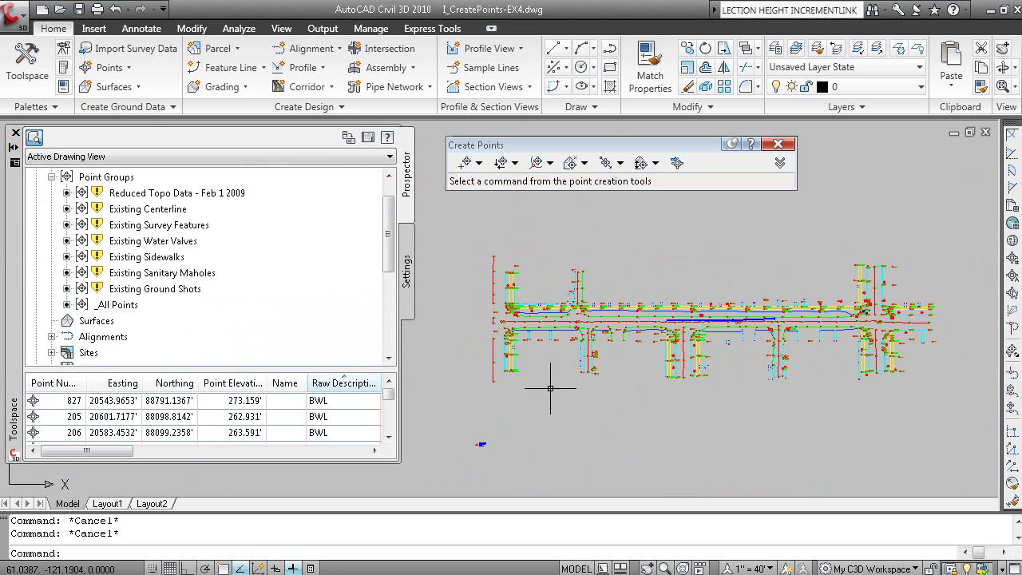
right_click(118, 177)
left_click(230, 251)
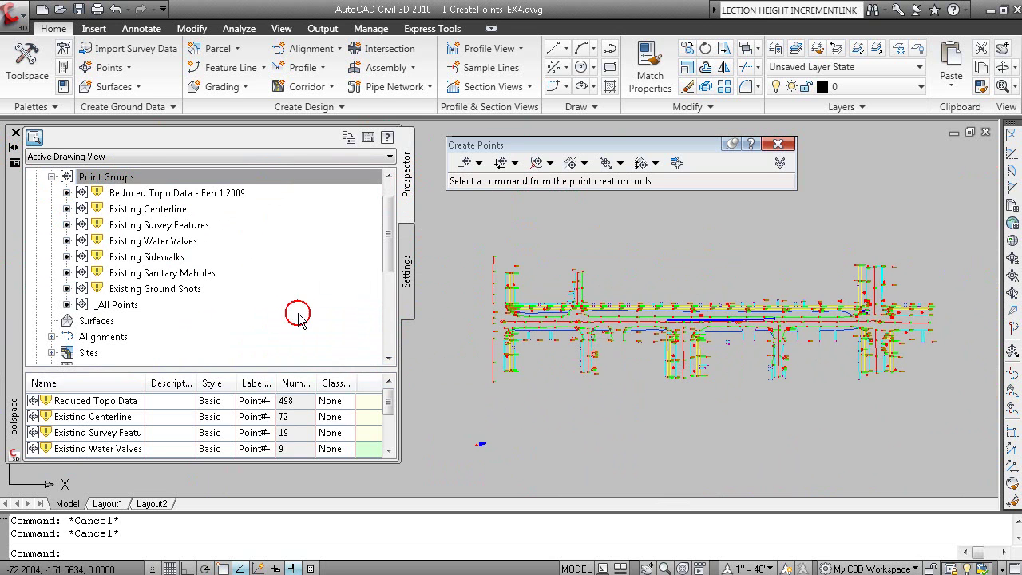
left_click(160, 227)
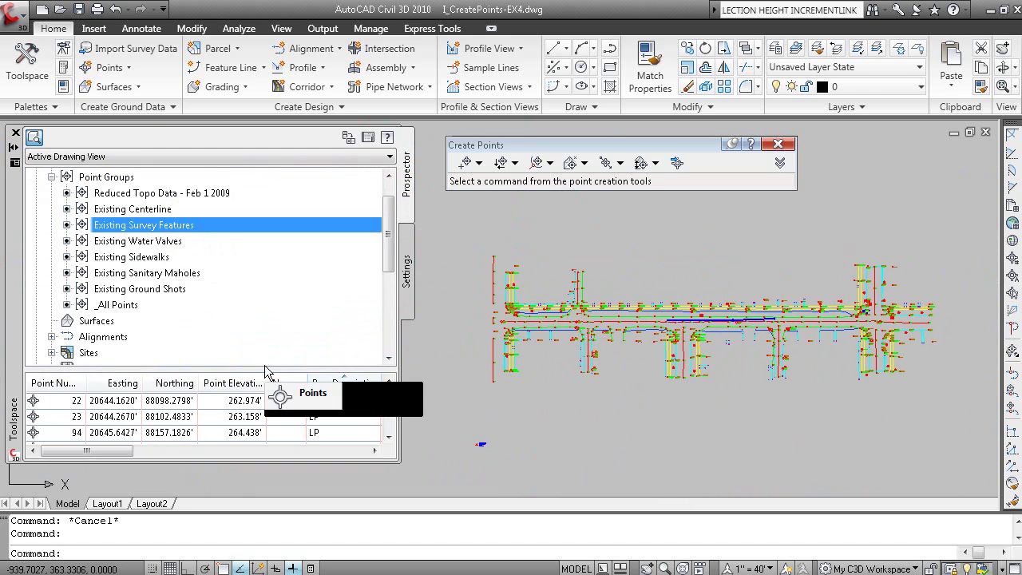
Review the Existing Survey Features group's points, its raw description include filter and its point list, leaving the group's properties unchanged
left_click_drag(266, 369, 266, 291)
left_click_drag(386, 345, 388, 419)
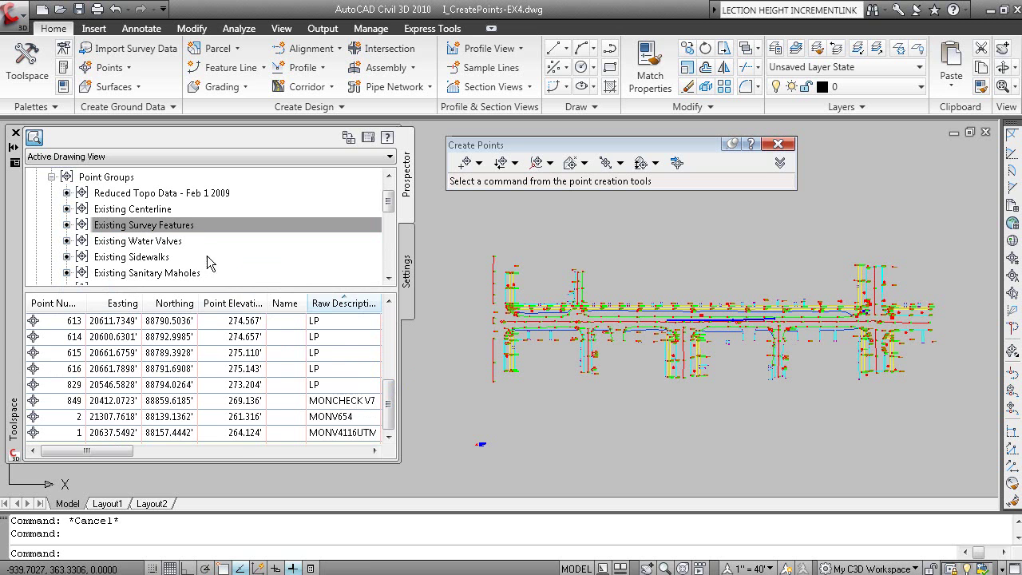
right_click(203, 226)
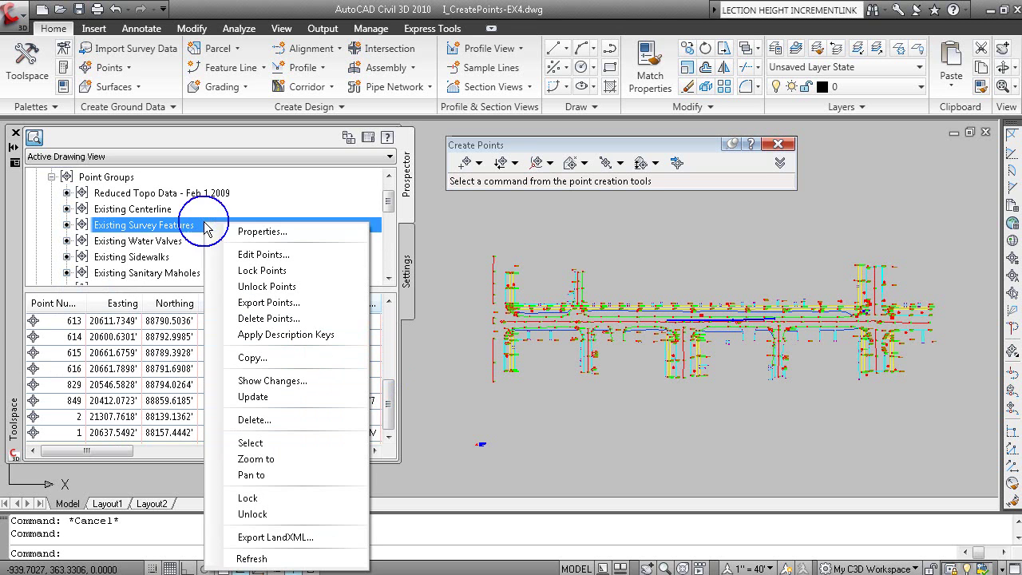
left_click(293, 232)
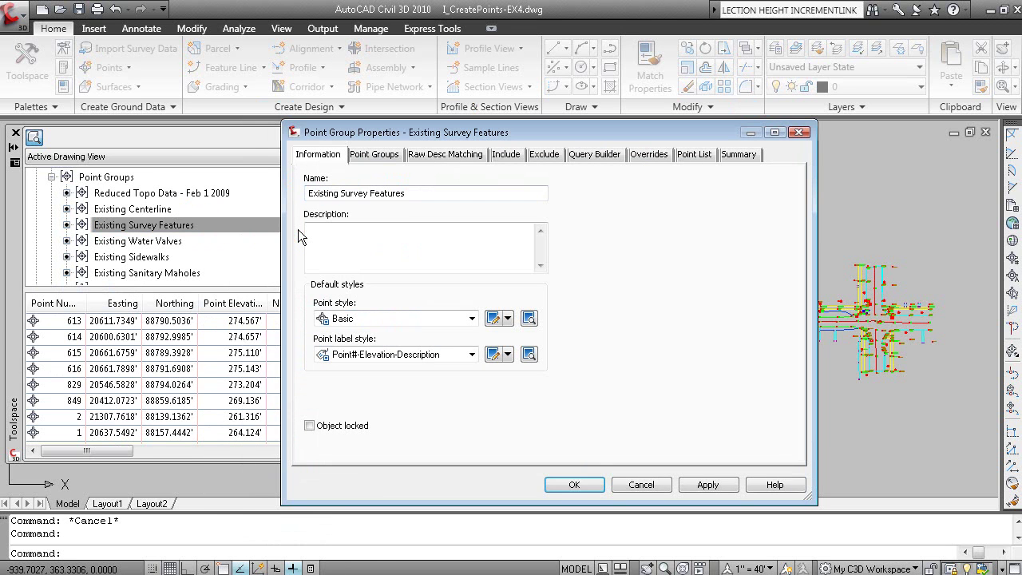
left_click(507, 154)
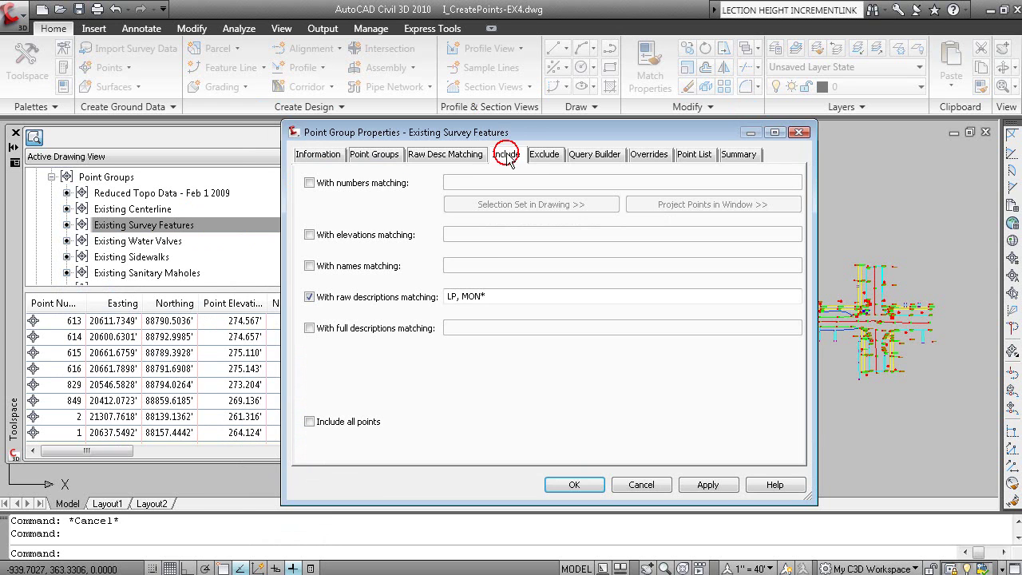
left_click(507, 296)
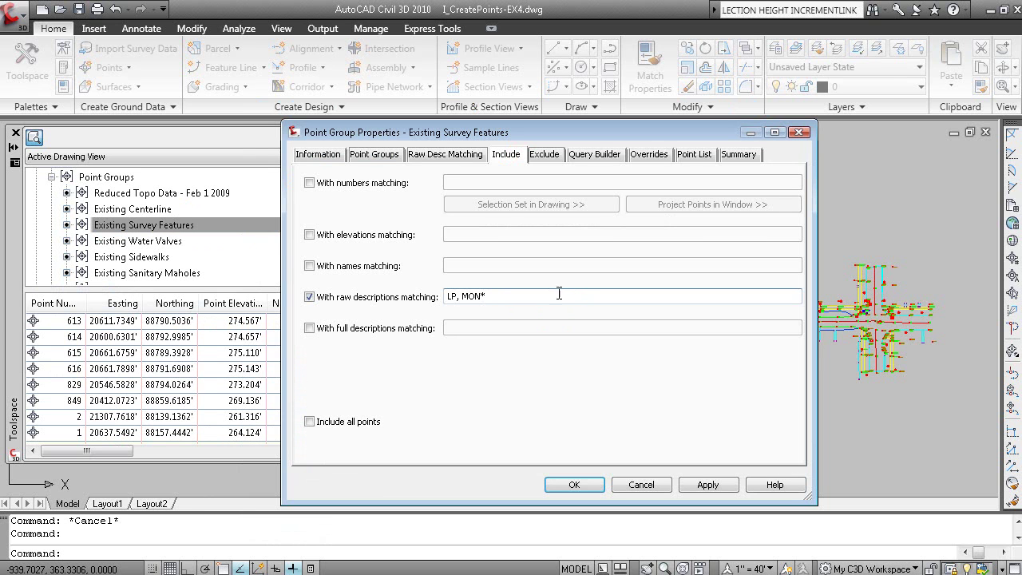
left_click(694, 154)
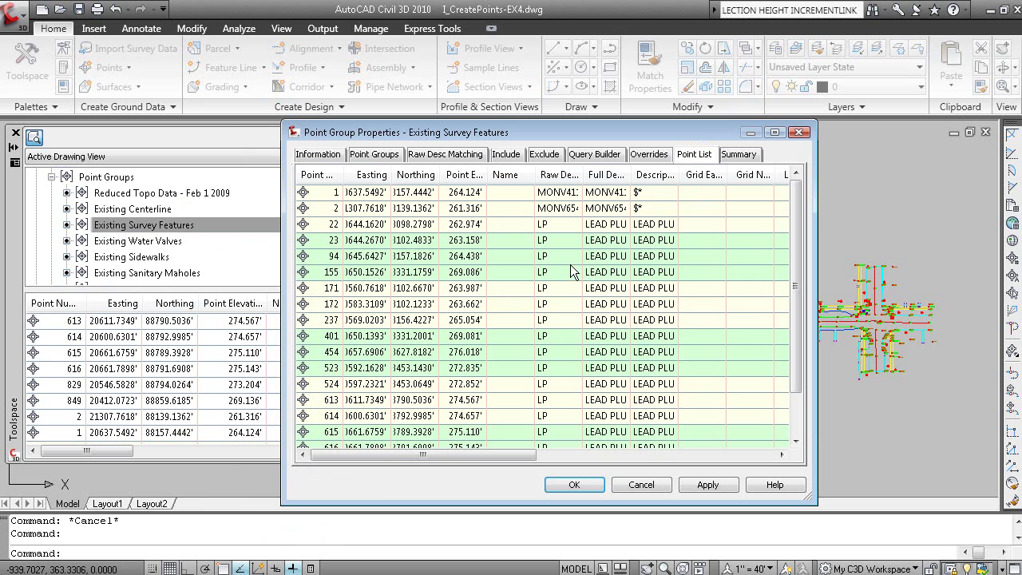
left_click(640, 485)
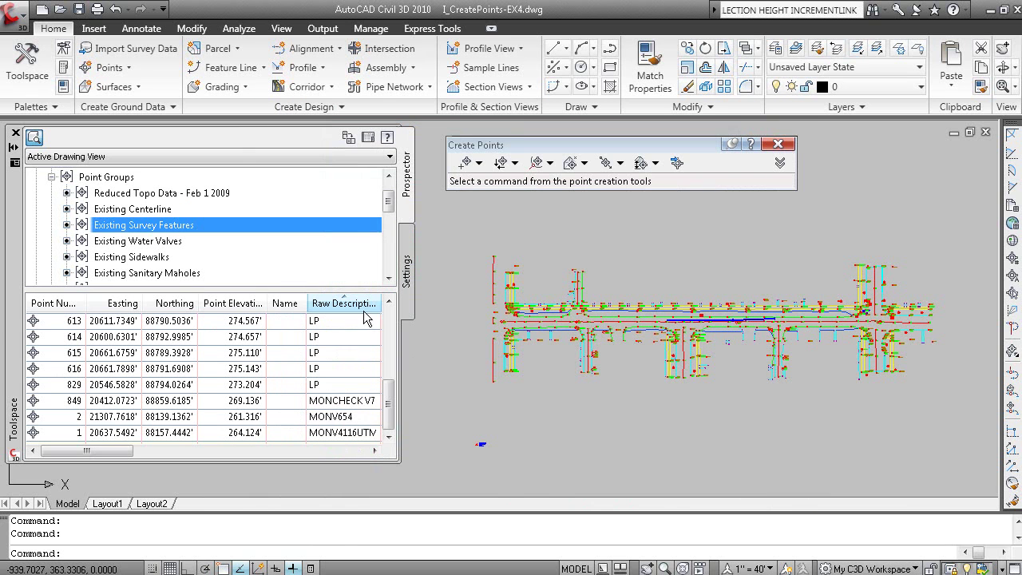
Start a new point group and name it Existing EP
mouse_move(388, 204)
left_mouse_down()
mouse_move(391, 213)
mouse_move(388, 200)
left_mouse_up()
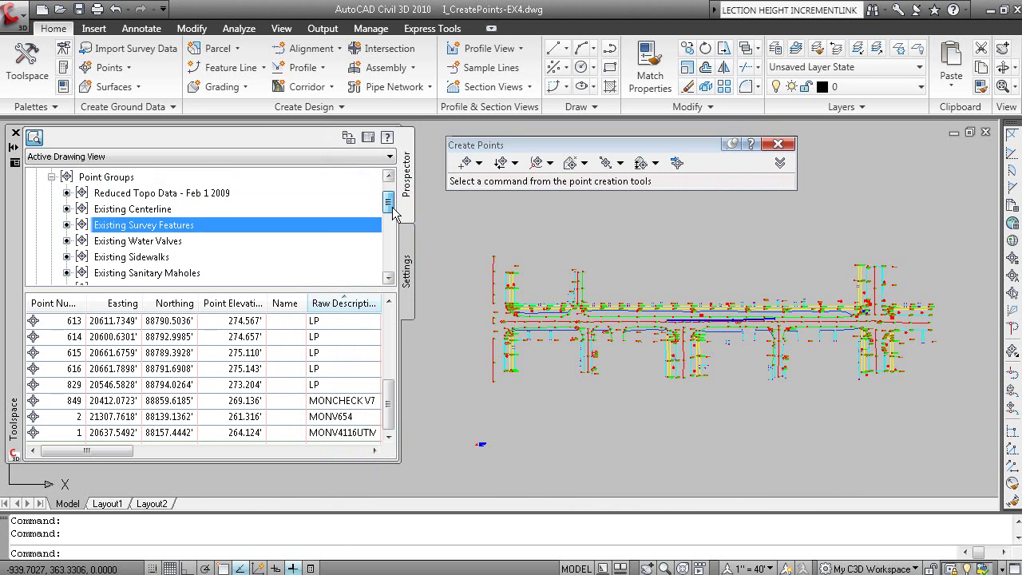
right_click(107, 176)
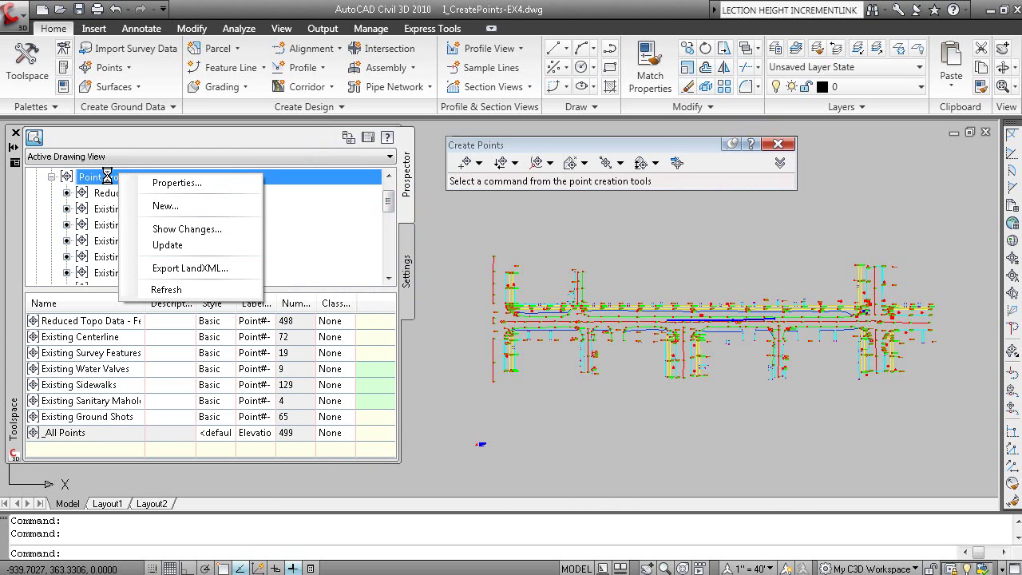
left_click(202, 206)
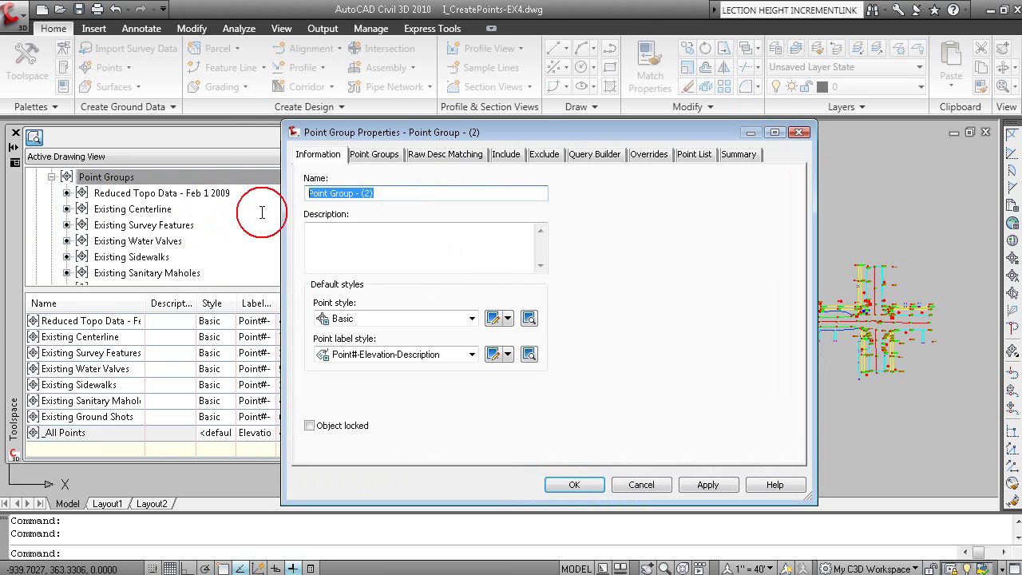
type("e")
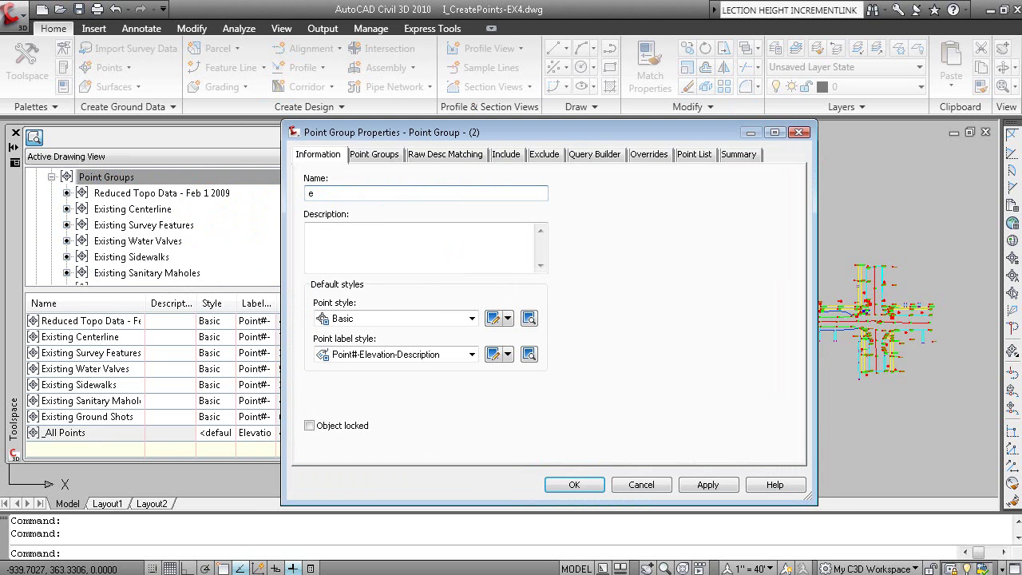
type("xisting EP")
Include points matching the EP* description key in the Existing EP group, check its point list and create the group
left_click(444, 154)
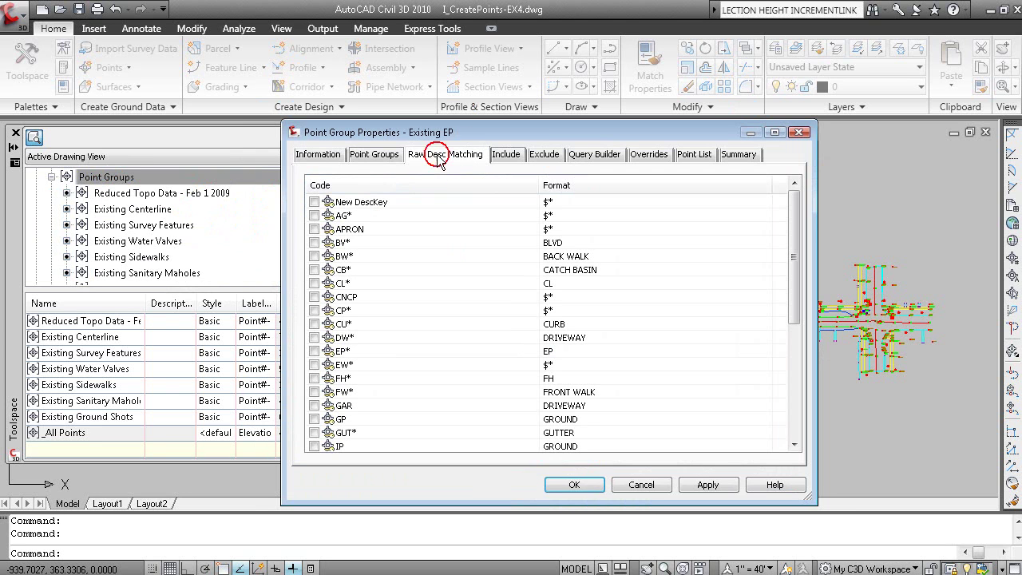
left_click(314, 351)
left_click(501, 156)
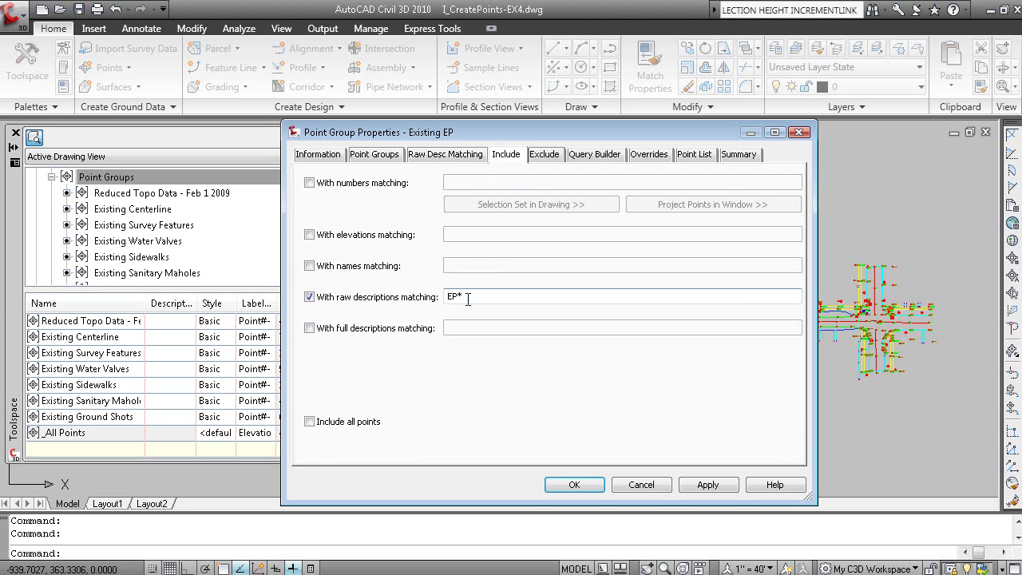
left_click(479, 296)
left_click(693, 154)
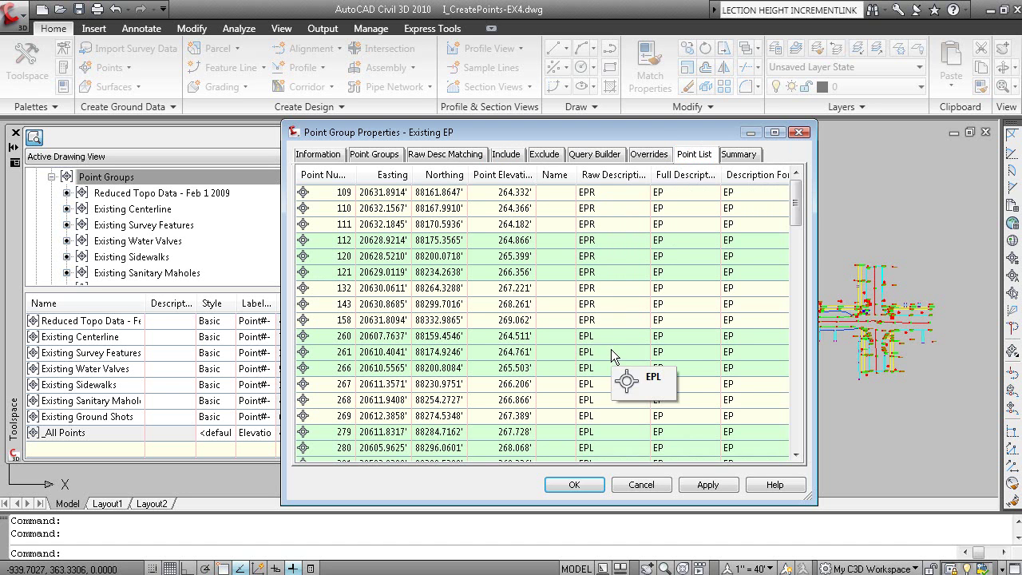
left_click(577, 485)
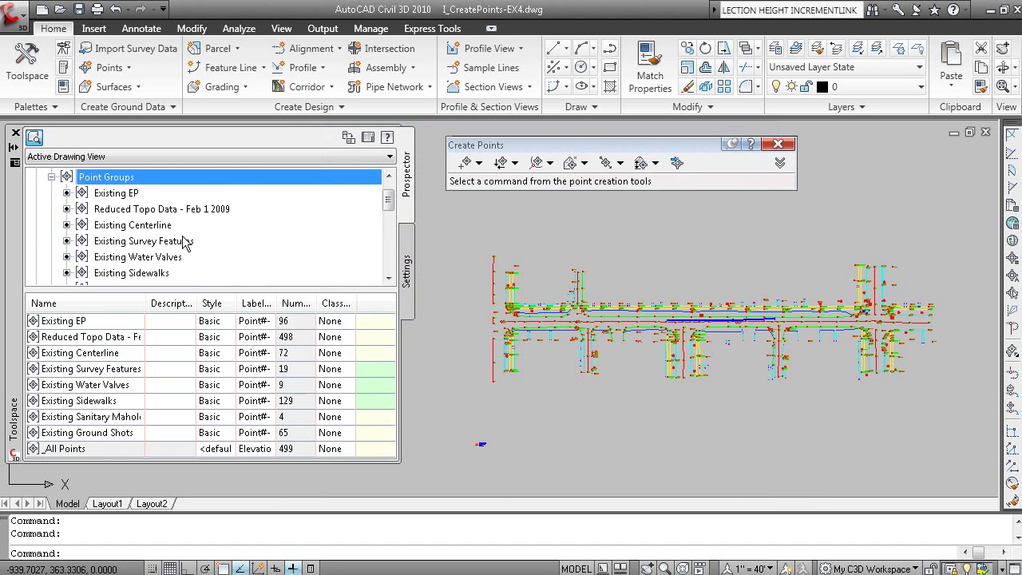
List the points of the Existing EP group and look over the drawing's point groups
left_click(145, 195)
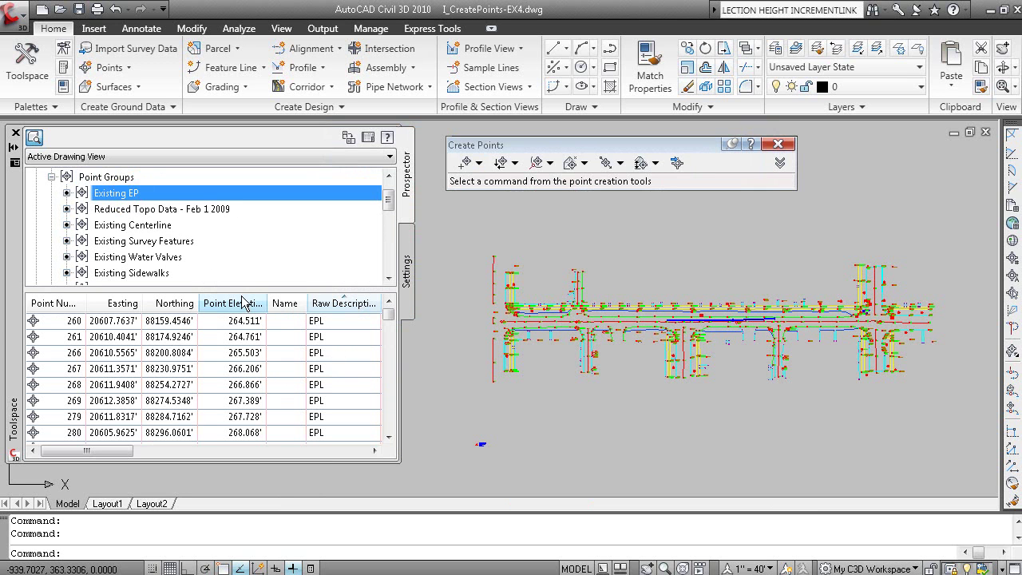
left_click_drag(388, 199, 391, 219)
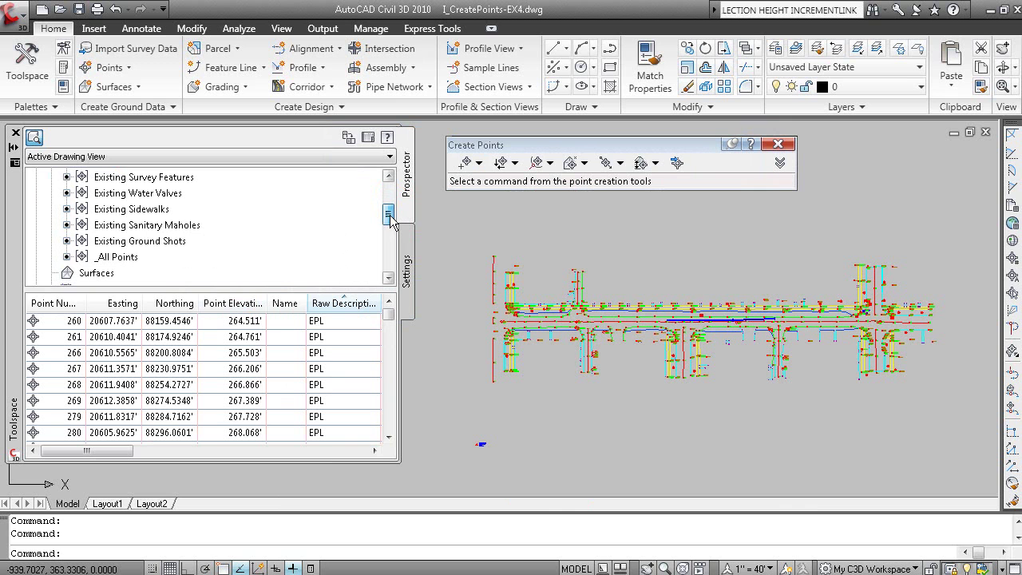
scroll(391, 220, "up", 1)
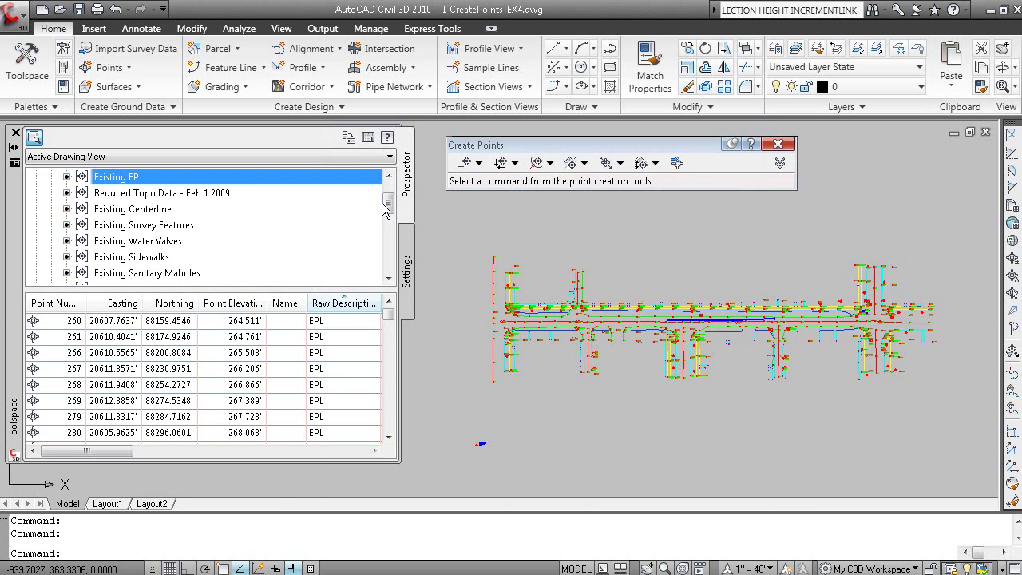
scroll(231, 218, "up", 1)
Start another new point group and name it Existing Surface
left_click(121, 209)
right_click(192, 208)
left_click(243, 239)
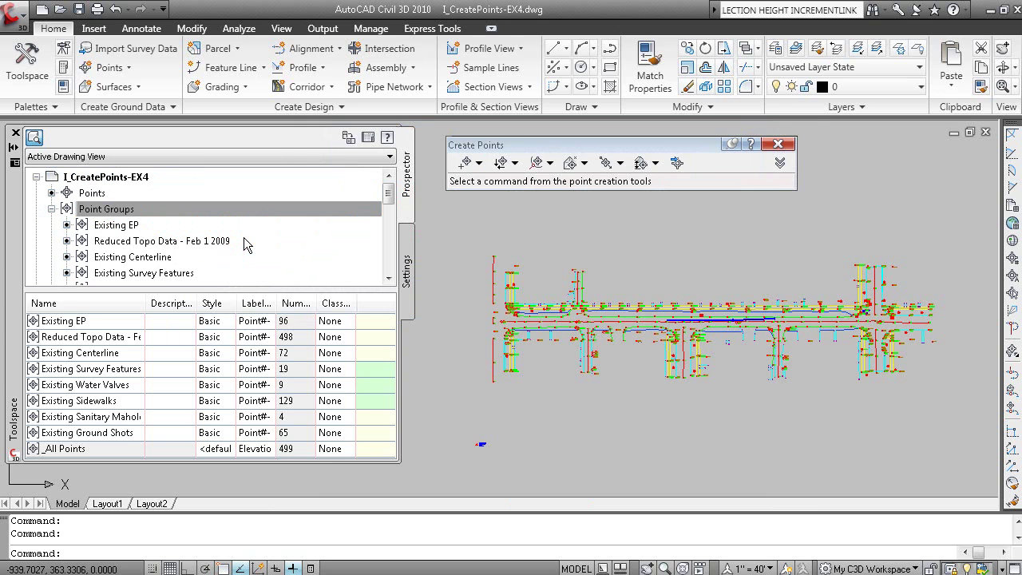
left_click_drag(376, 194, 300, 197)
type("Existing Surface")
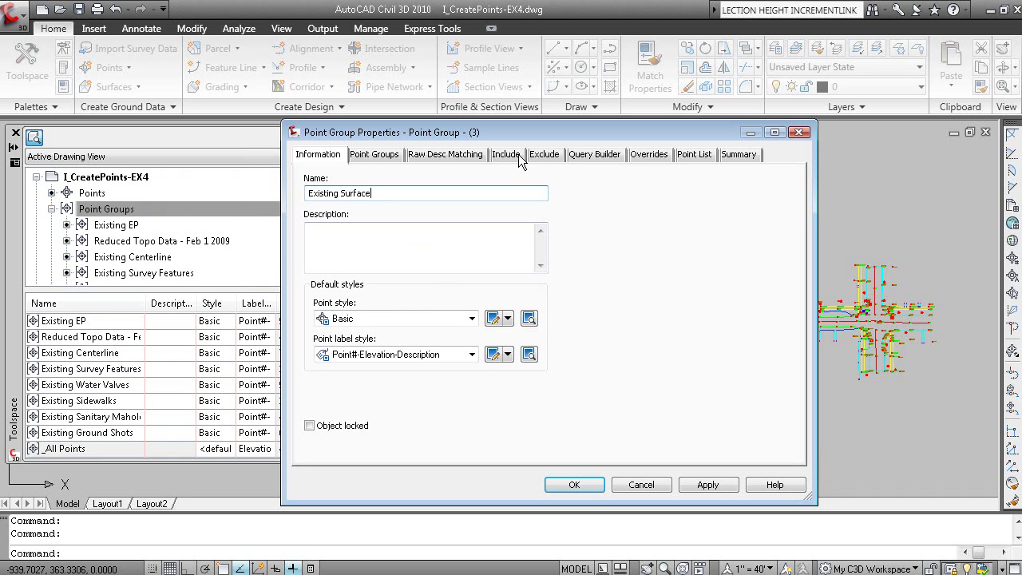
Include all points in the Existing Surface group and display its point list
left_click(545, 155)
left_click(693, 155)
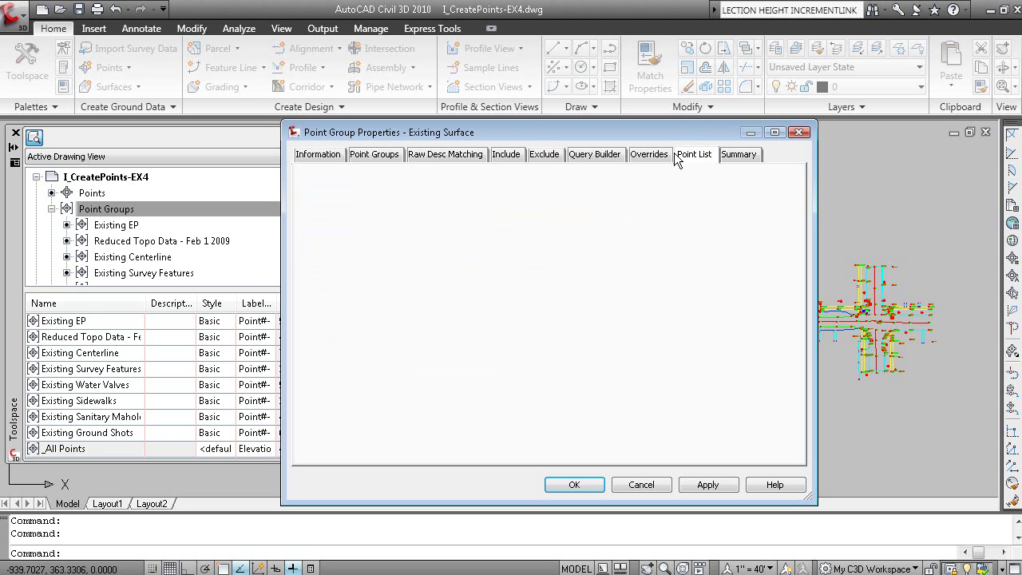
left_click(548, 156)
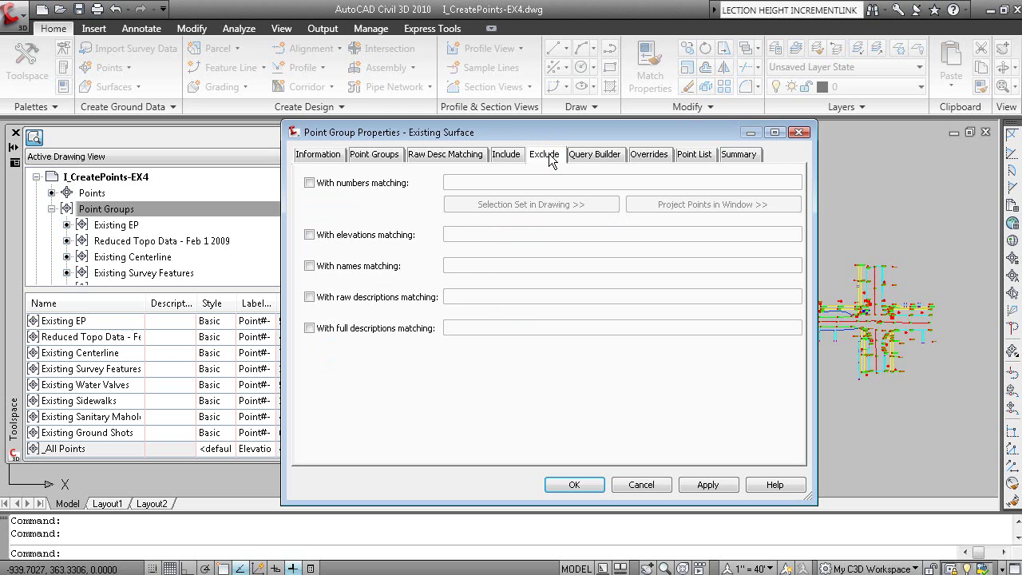
left_click(509, 159)
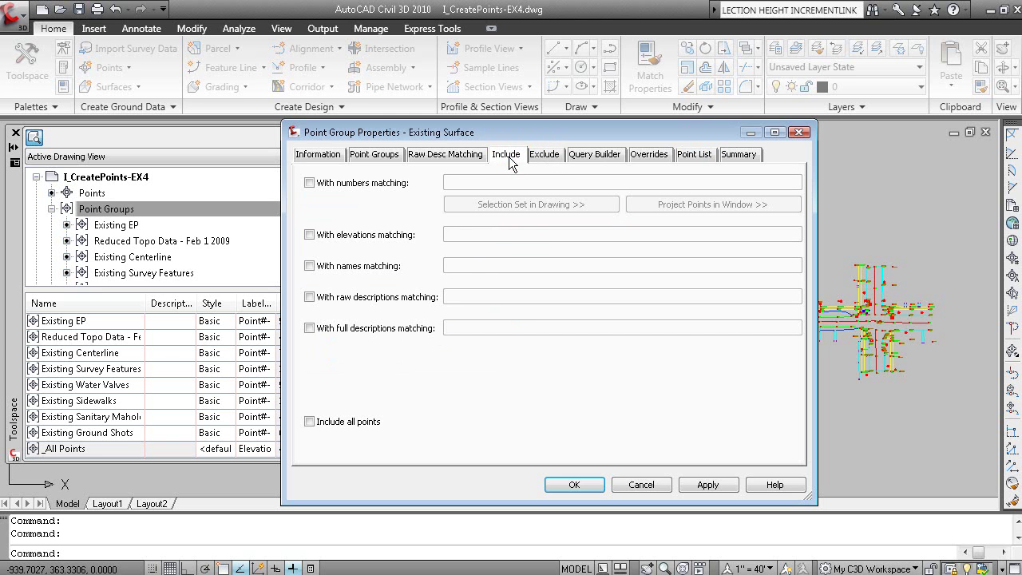
left_click(309, 421)
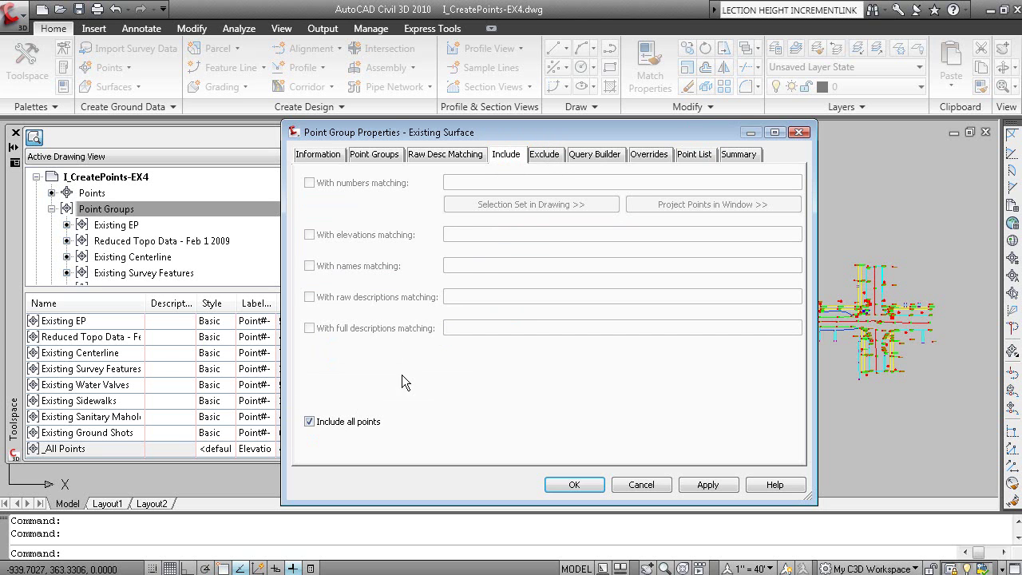
left_click(690, 155)
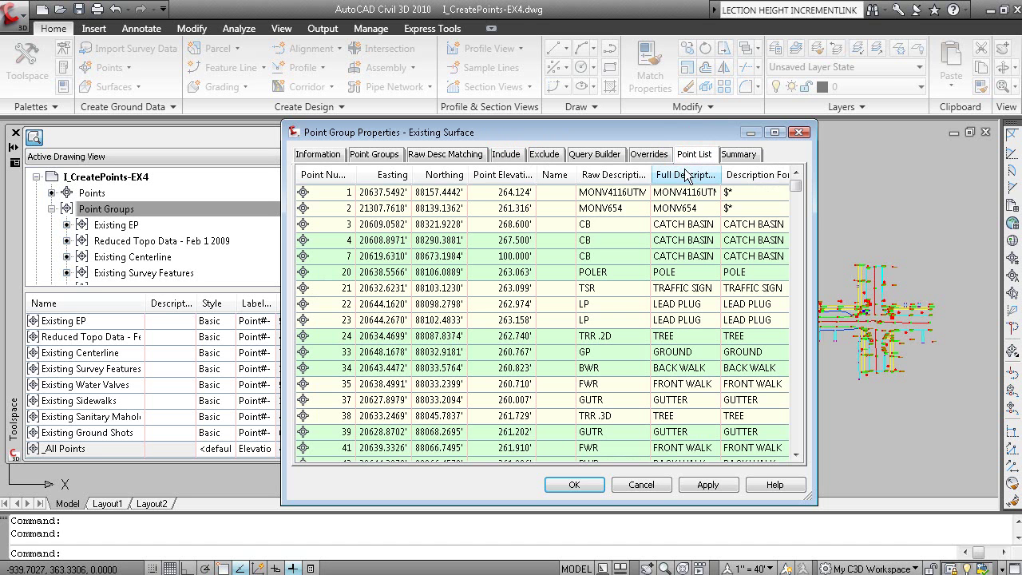
Sort the Existing Surface point list by raw description and look through the codes for points that do not belong on the surface
left_click(621, 175)
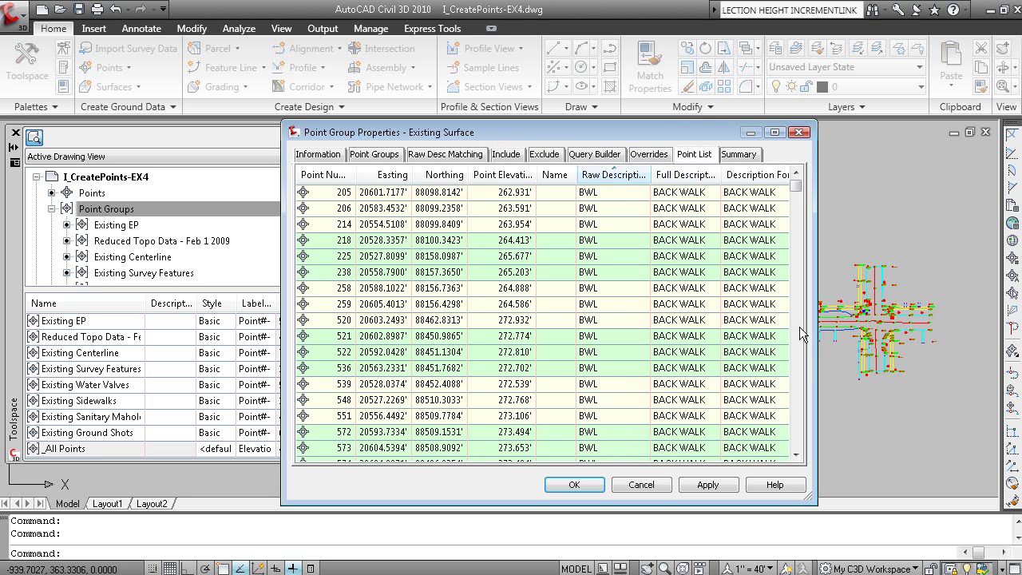
left_click_drag(795, 184, 799, 300)
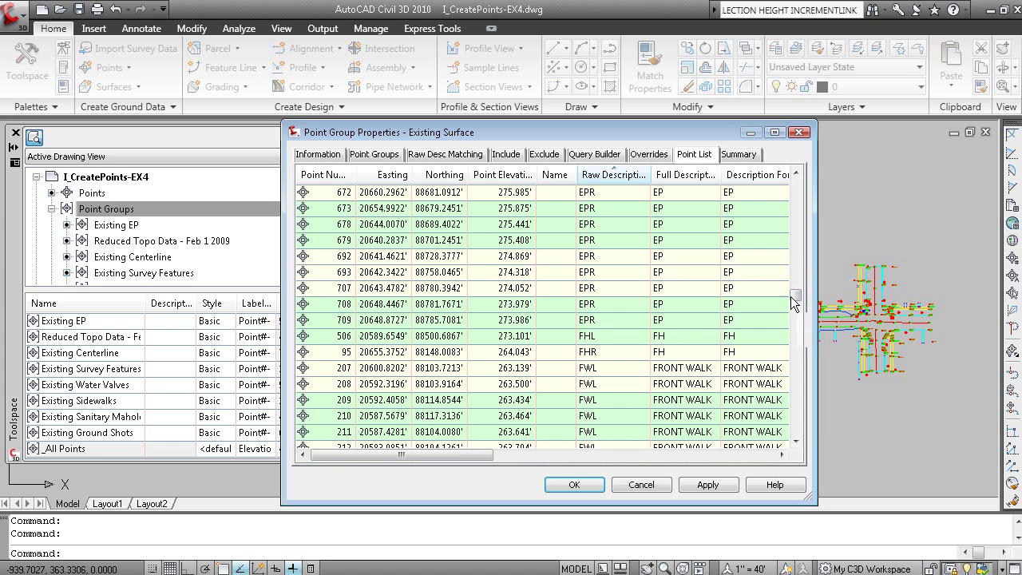
left_click(608, 351)
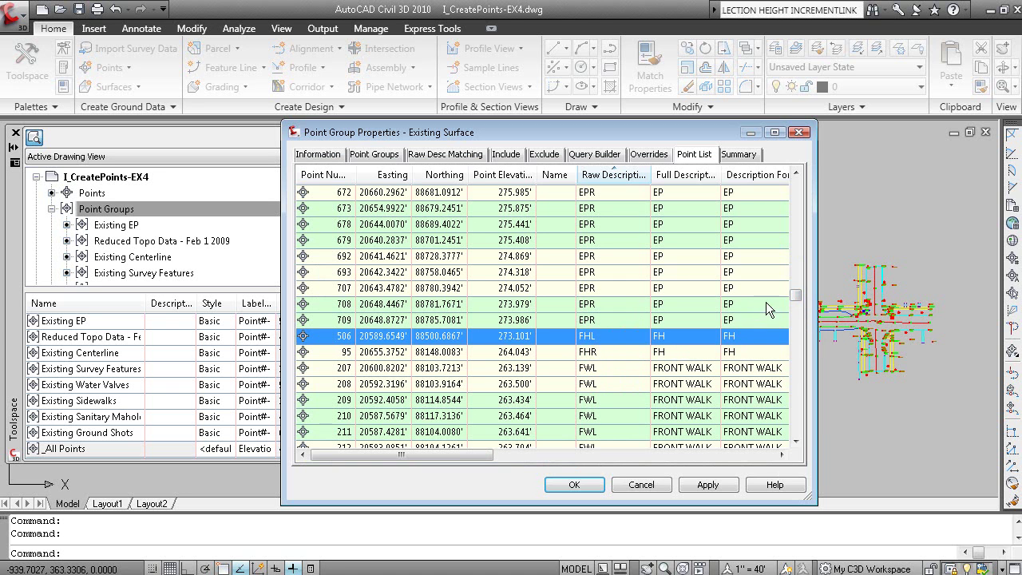
left_click_drag(794, 292, 811, 396)
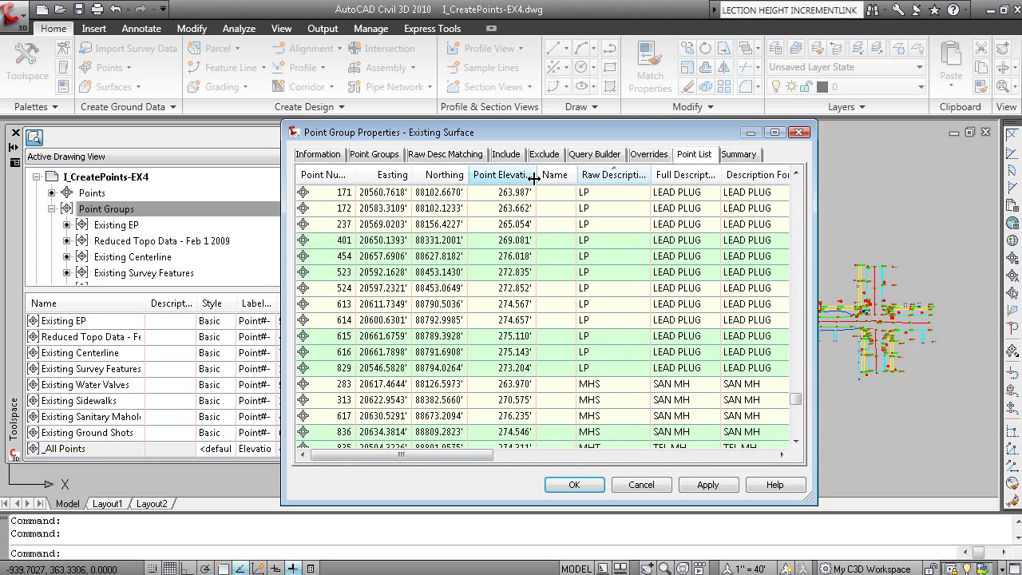
Turn off the all-points option and the number-matching criterion in the Existing Surface group's include settings
left_click(505, 157)
left_click(309, 421)
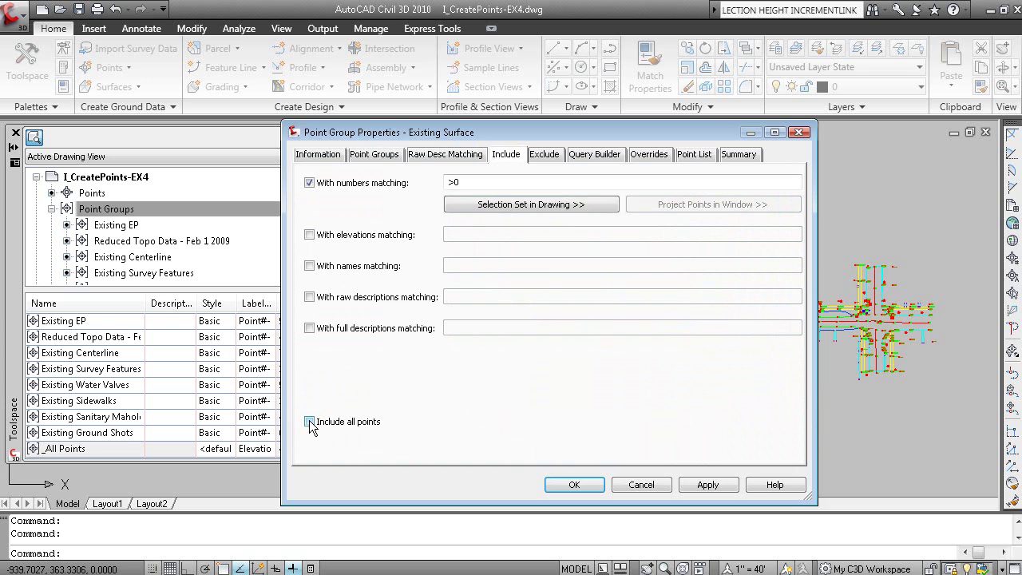
left_click(328, 186)
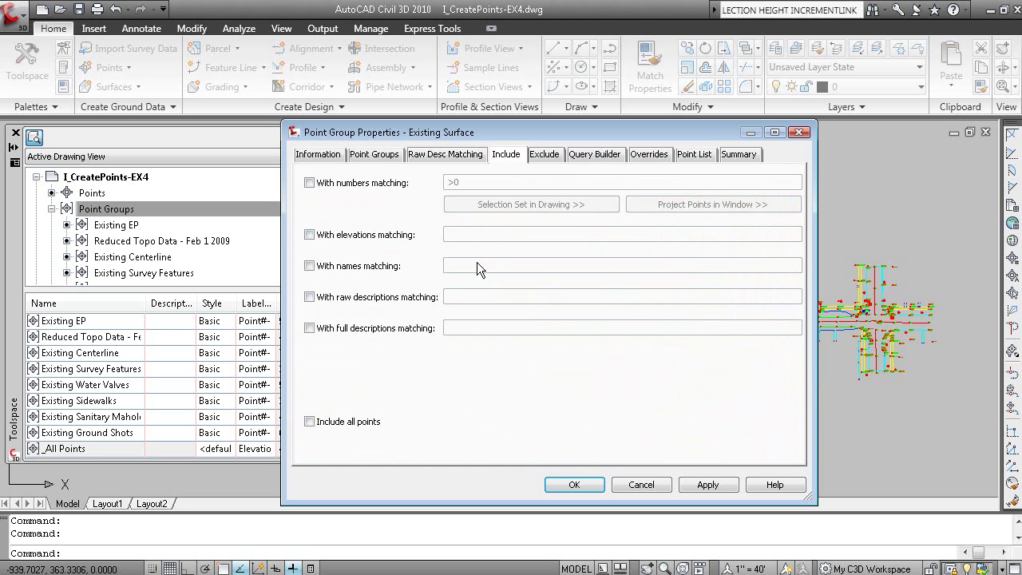
Exclude raw descriptions matching FH*,MON*,LP* from the Existing Surface group and create the group after checking its point list
left_click(544, 155)
left_click(364, 298)
left_click(491, 295)
type("FH*,MON*,LP*")
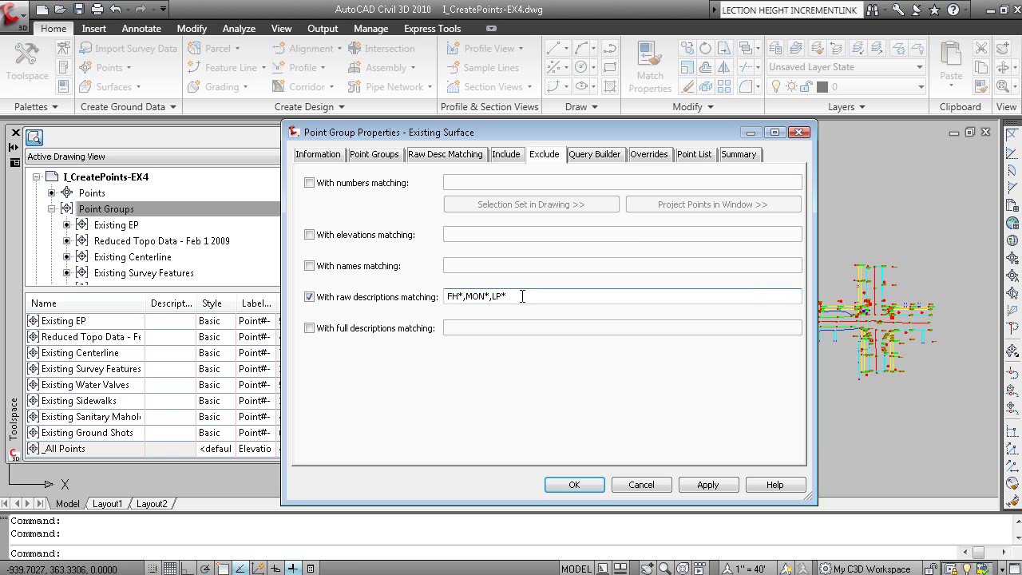
left_click(691, 156)
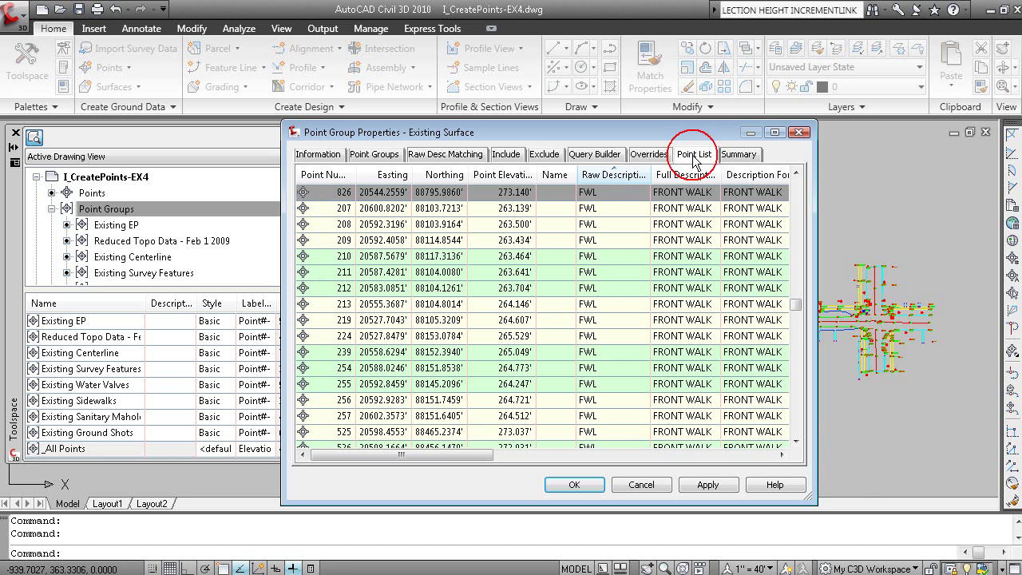
left_click_drag(796, 304, 801, 354)
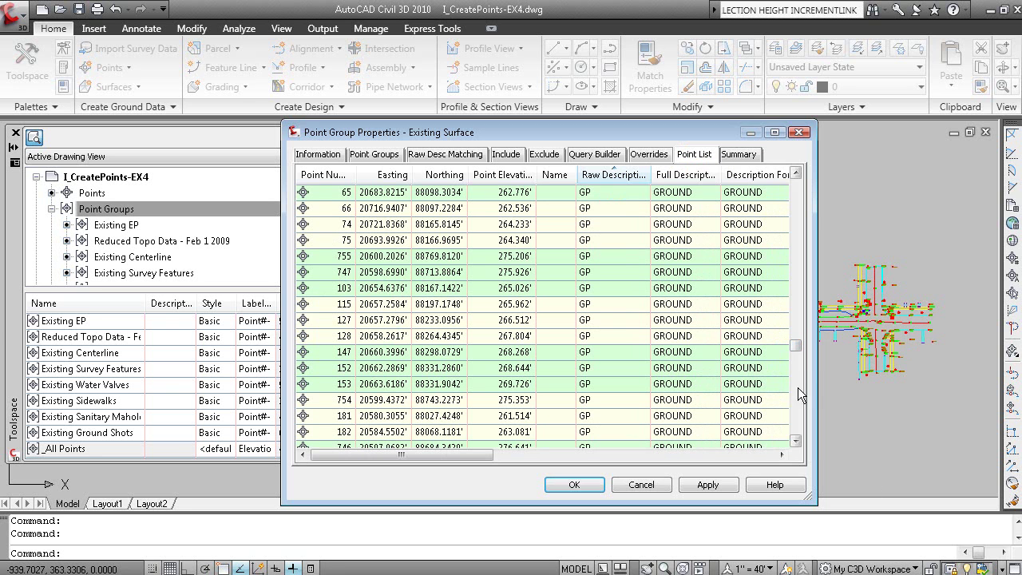
left_click(574, 484)
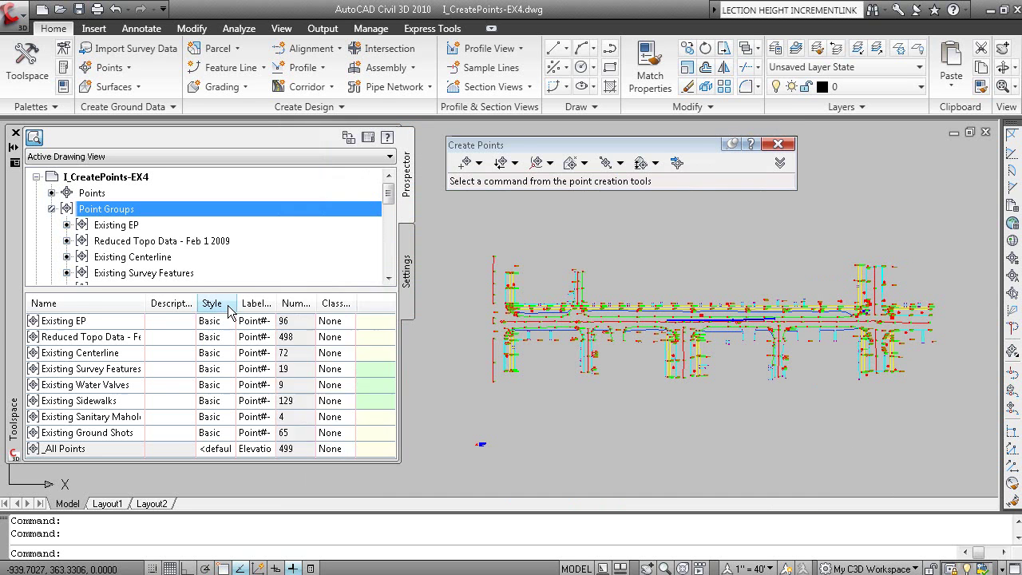
Enlarge the Prospector tree area and list the points of the Existing Ground Shots group
left_click_drag(218, 292, 218, 317)
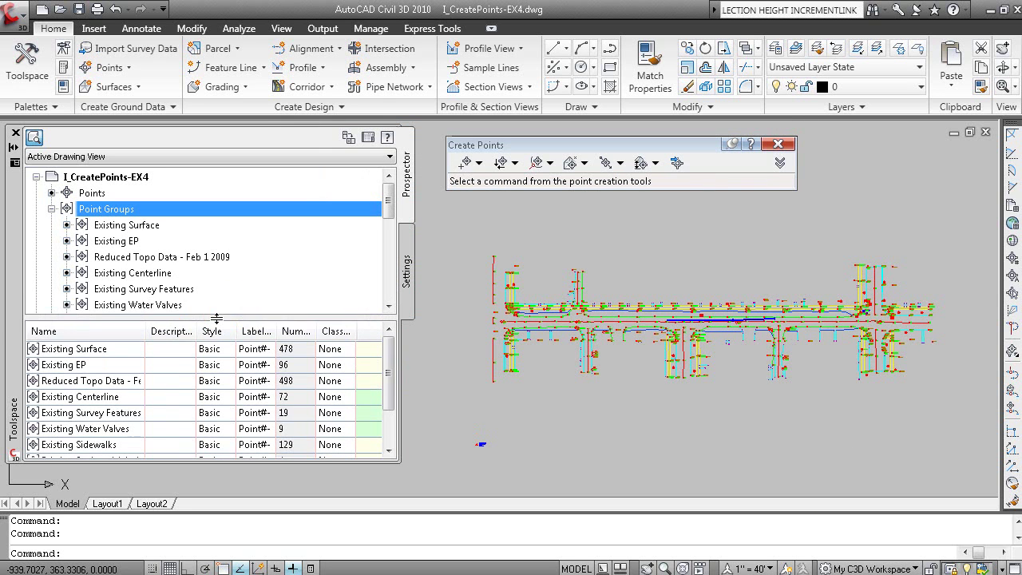
scroll(245, 304, "down", 3)
scroll(187, 258, "up", 1)
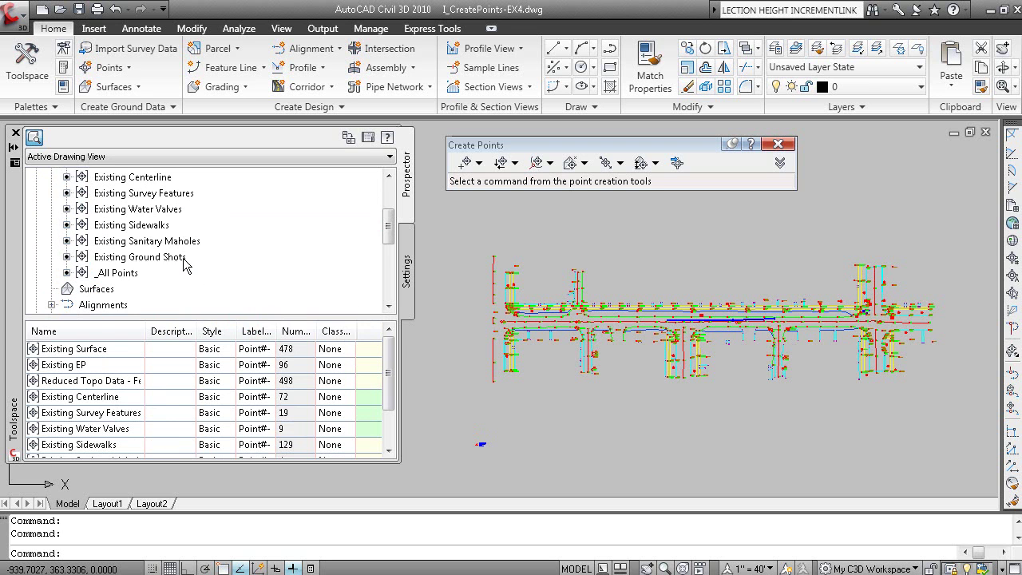
left_click(172, 259)
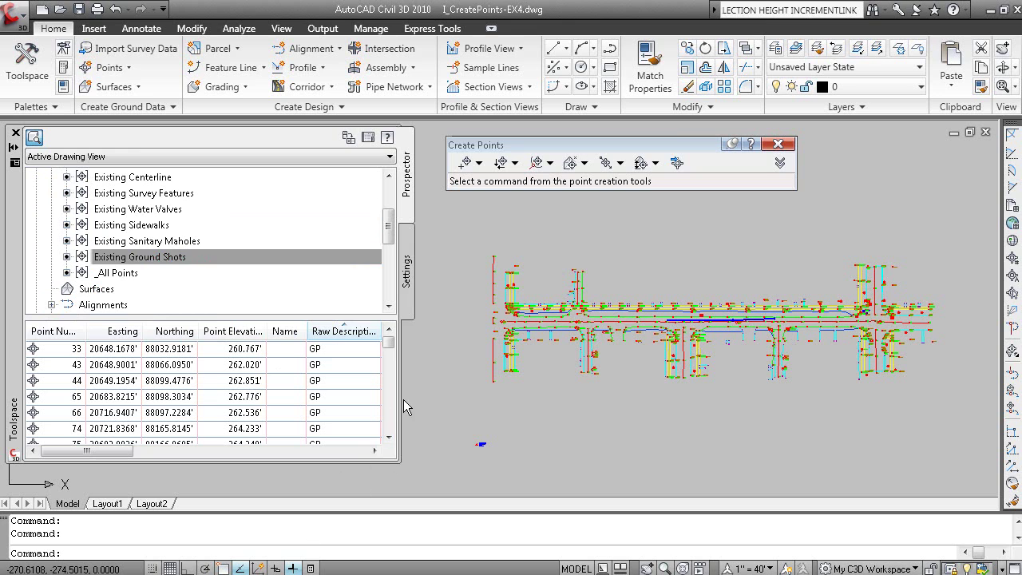
Switch to the presentation, end the slide show and return to Civil 3D
key("alt+Tab")
left_click(549, 356)
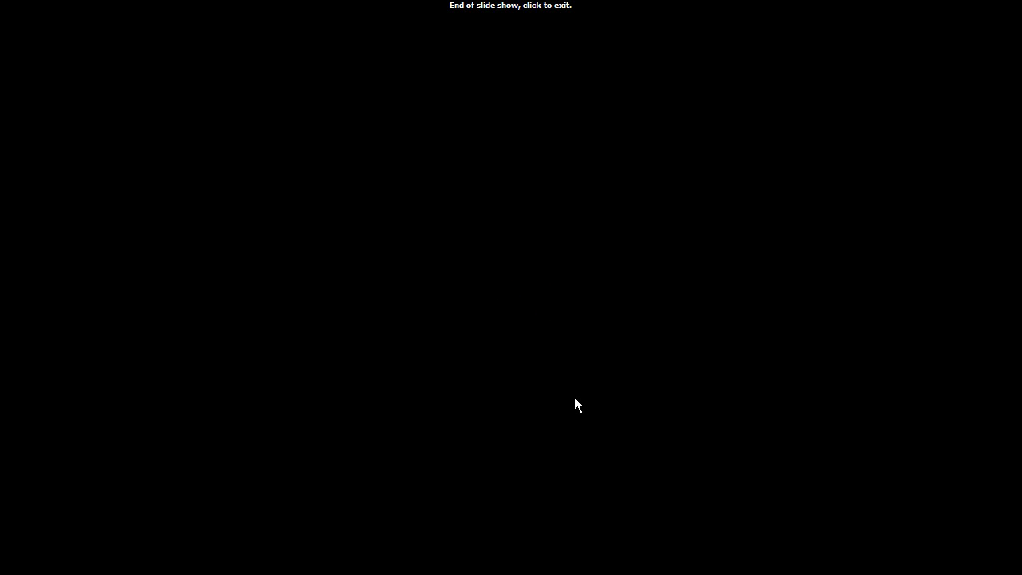
left_click(524, 336)
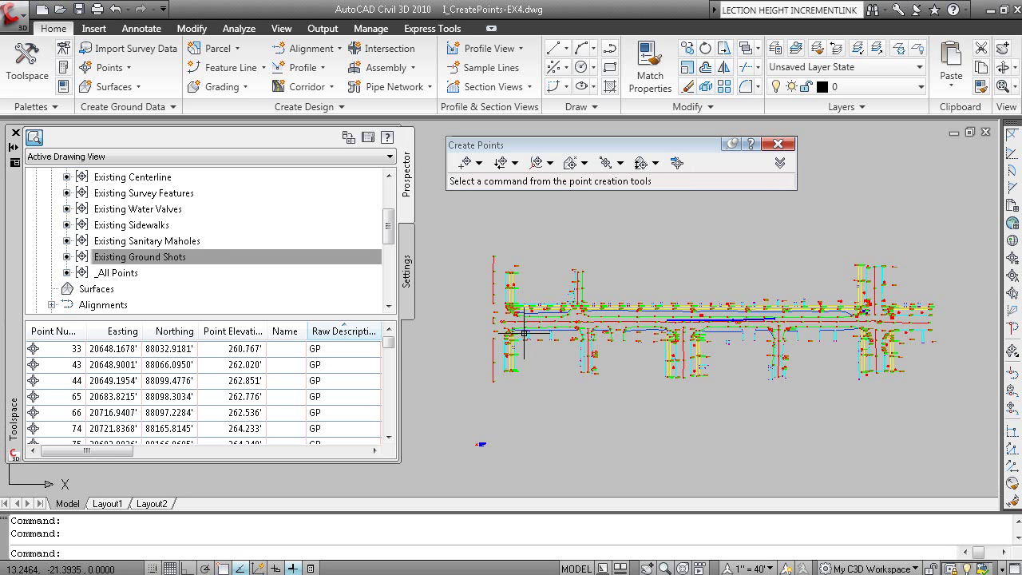